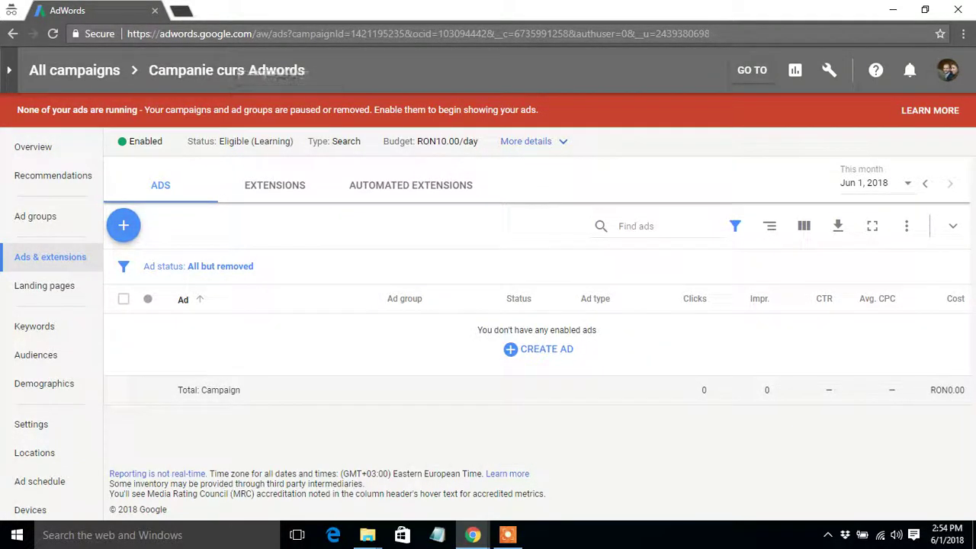
Create a new text ad, look through the example ads, and assign it to the Grup Anunt Curs Adwords ad group
{"action": "left_click", "coordinate": [539, 348]}
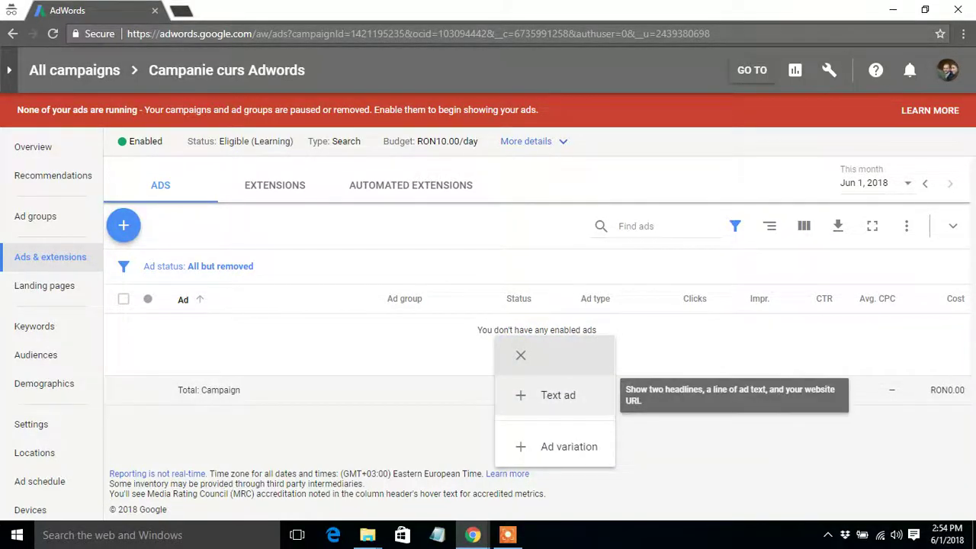
{"action": "left_click", "coordinate": [557, 394]}
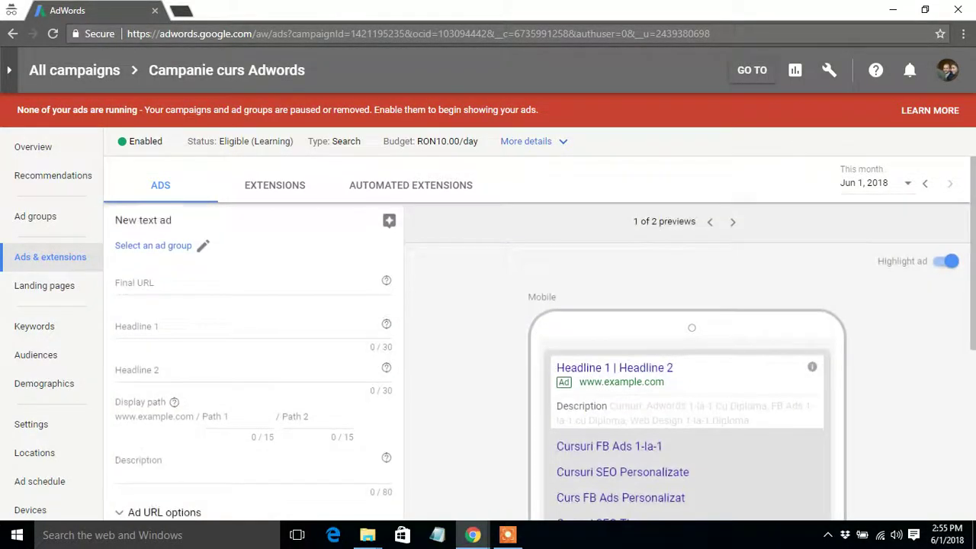
{"action": "left_click", "coordinate": [389, 220]}
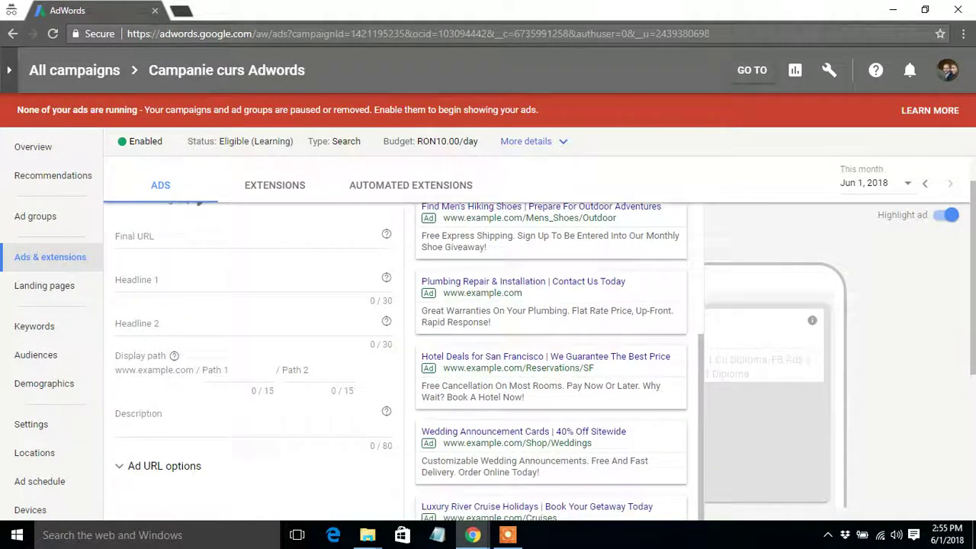
{"action": "scroll", "coordinate": [534, 358], "scroll_direction": "down", "scroll_amount": 2}
{"action": "scroll", "coordinate": [533, 343], "scroll_direction": "up", "scroll_amount": 3}
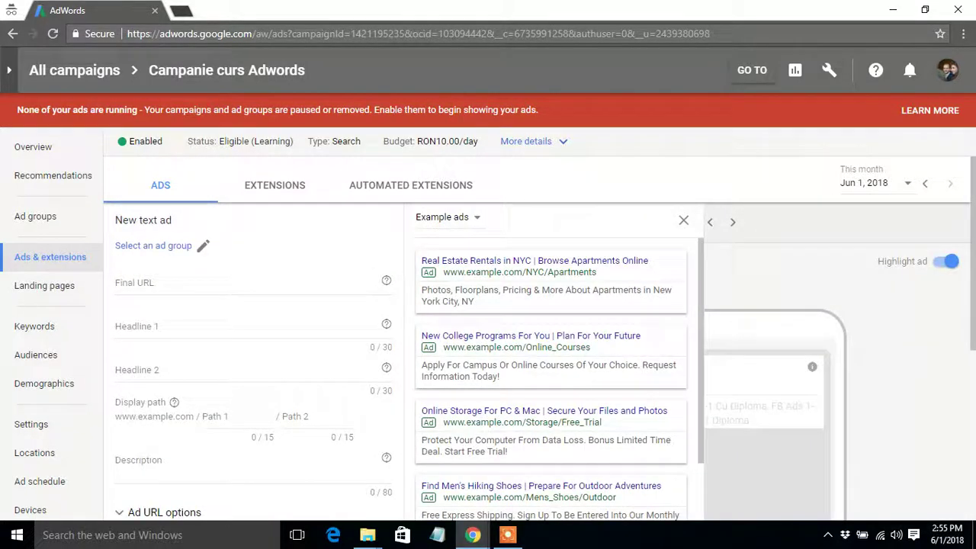
{"action": "left_click", "coordinate": [683, 221]}
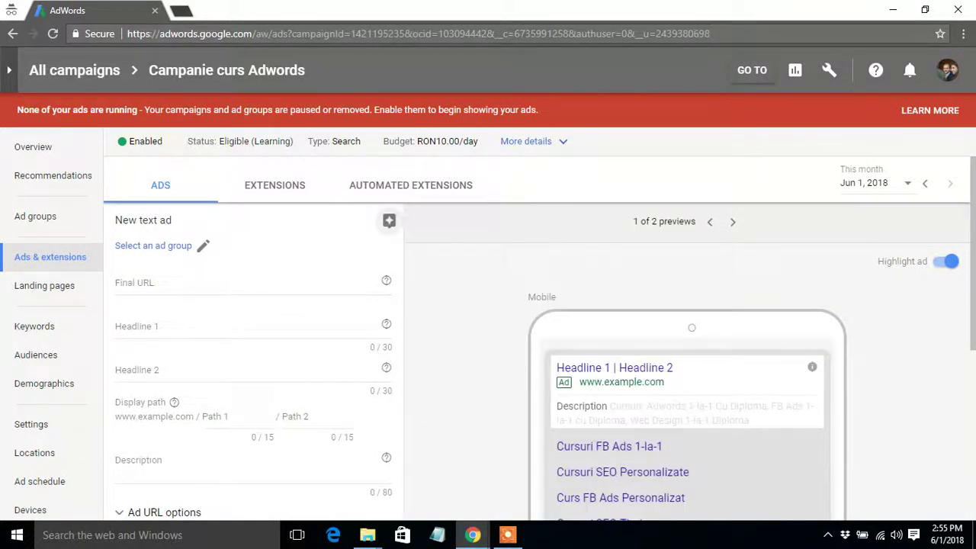
{"action": "left_click", "coordinate": [203, 245]}
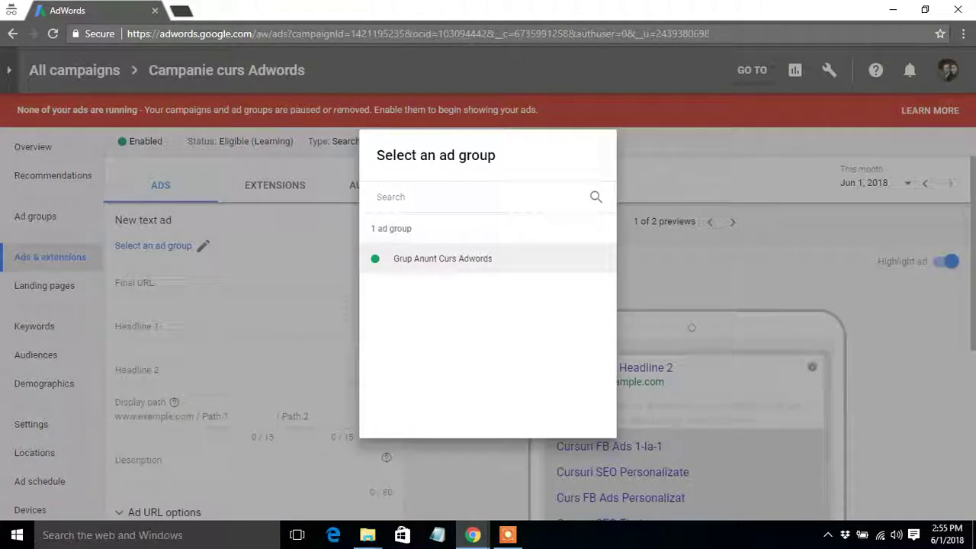
{"action": "left_click", "coordinate": [442, 259]}
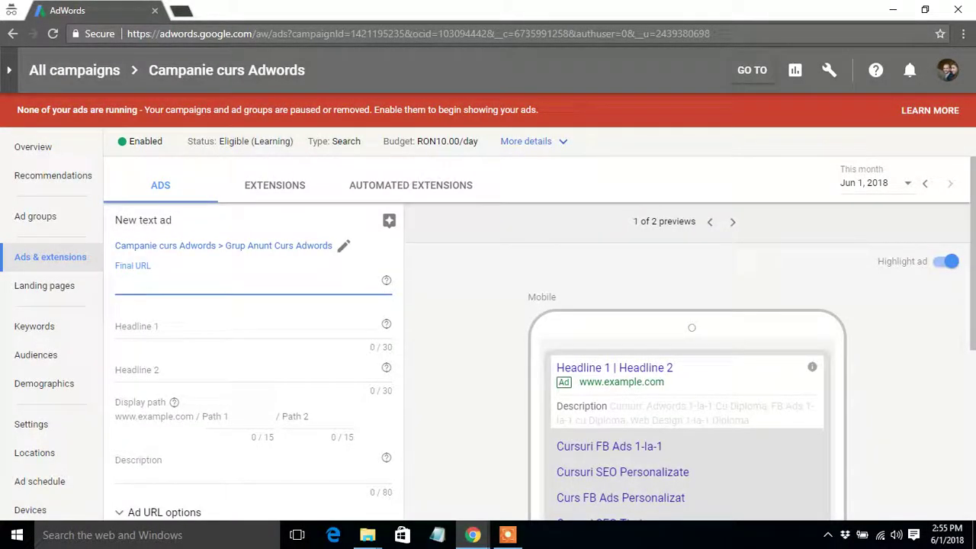
{"action": "key", "text": "ctrl+t"}
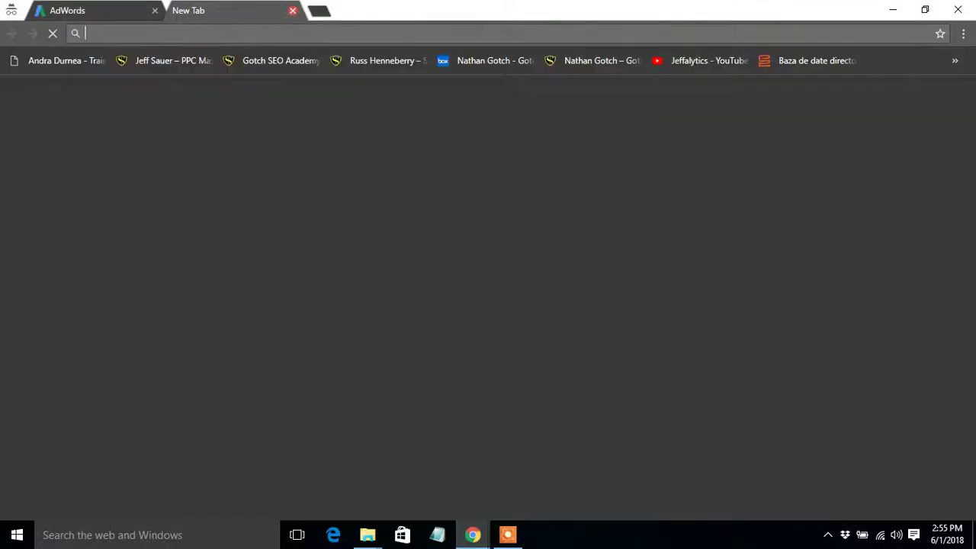
{"action": "type", "text": "star-marketing.ro/wp-admin/"}
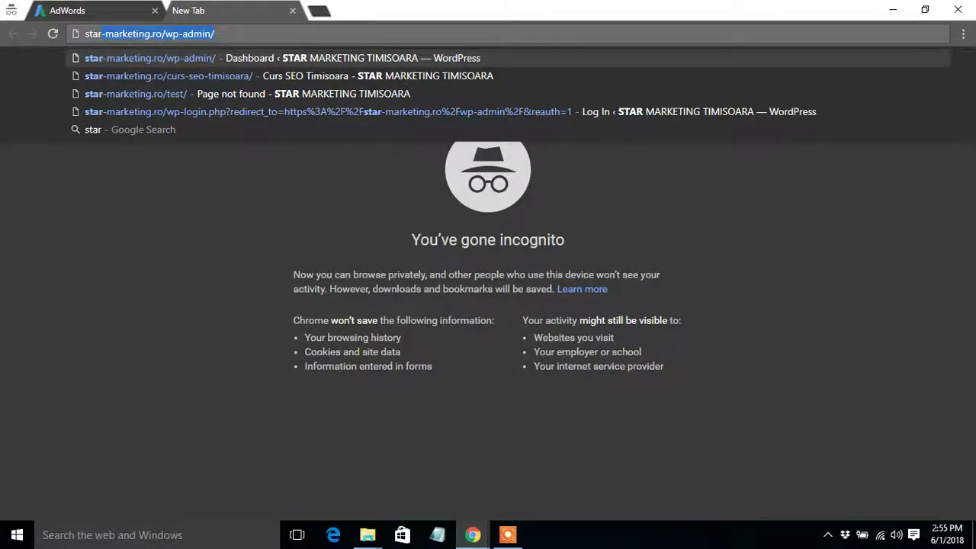
{"action": "key", "text": "Down"}
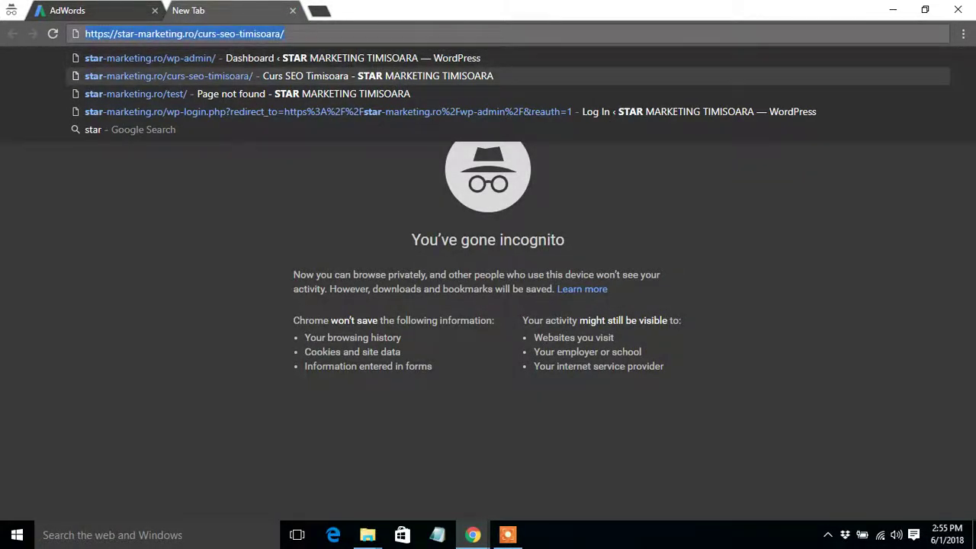
{"action": "key", "text": "Return"}
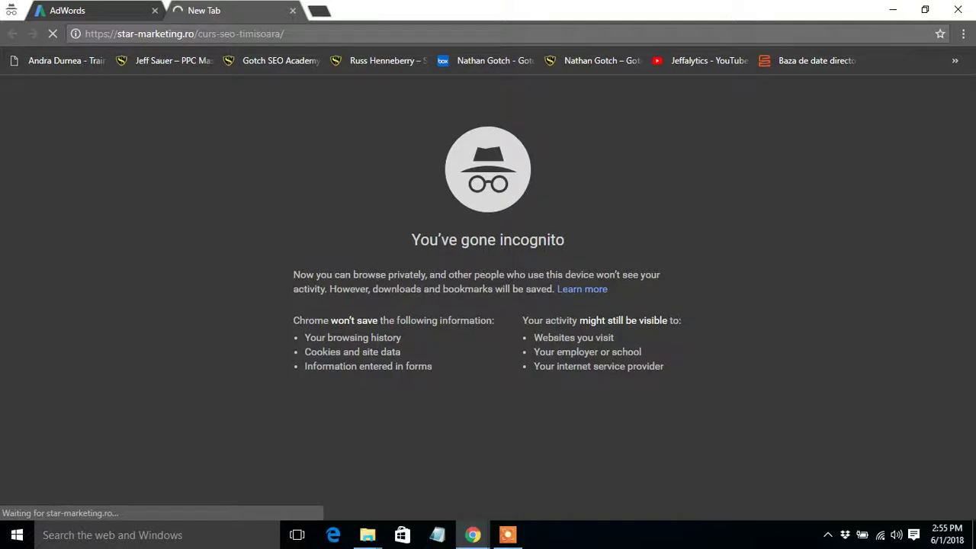
{"action": "key", "text": "ctrl+shift+Tab"}
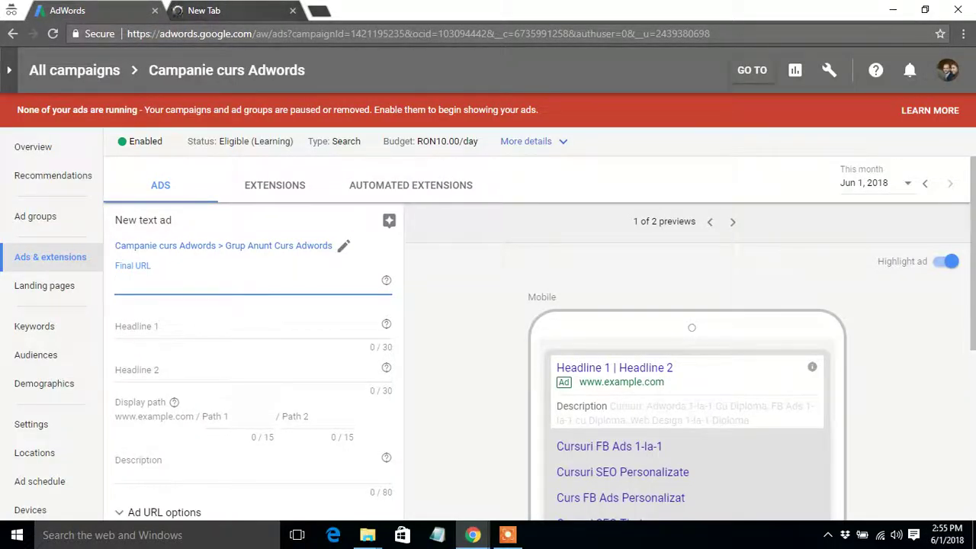
{"action": "type", "text": "https://star-marketing.ro/curs-seo-timisoara/"}
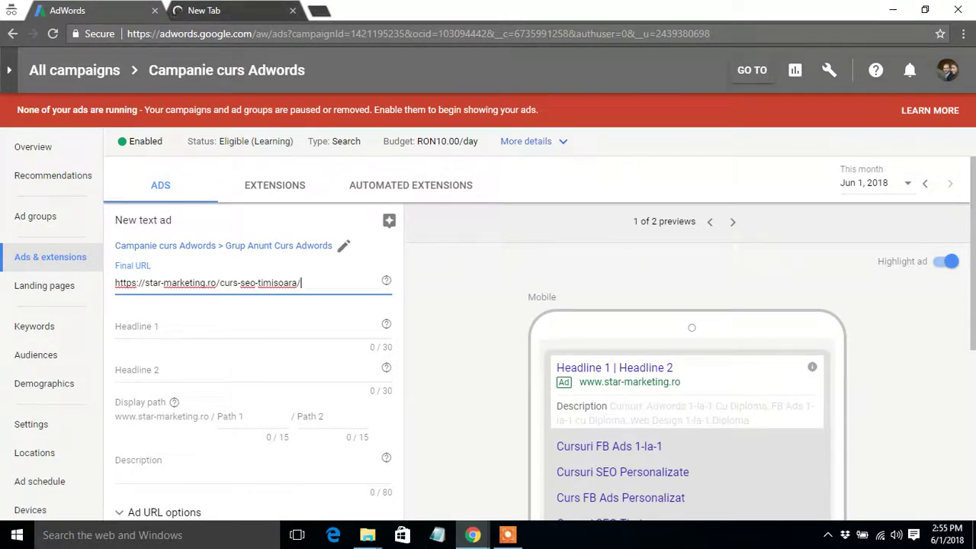
Enter "Curs Adwords 1-la-1" as the ad's Headline 1
{"action": "left_click", "coordinate": [251, 326]}
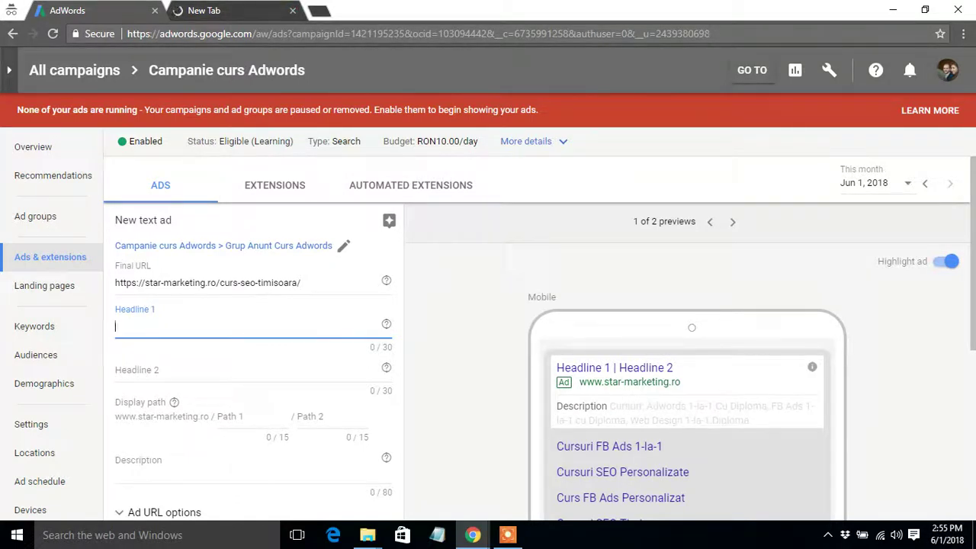
{"action": "type", "text": "Cur"}
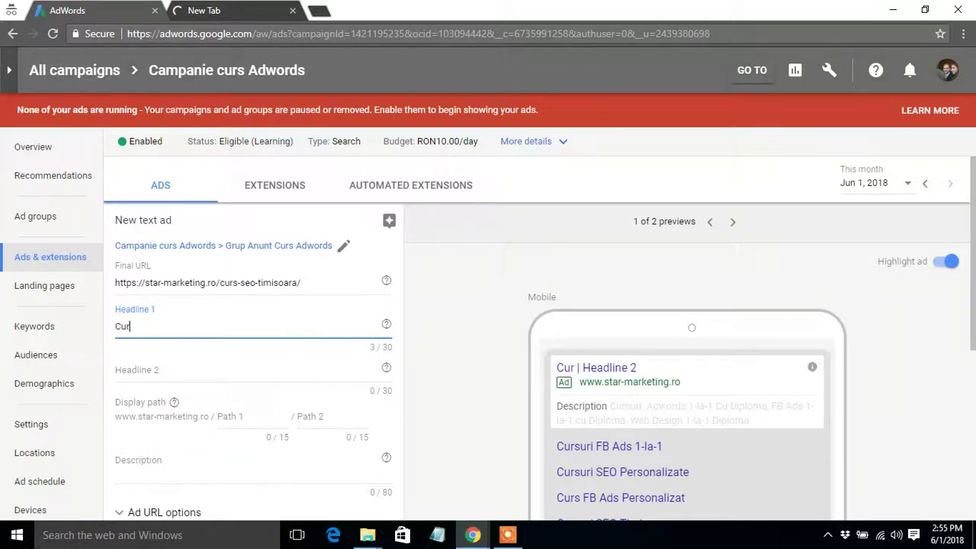
{"action": "type", "text": "s A"}
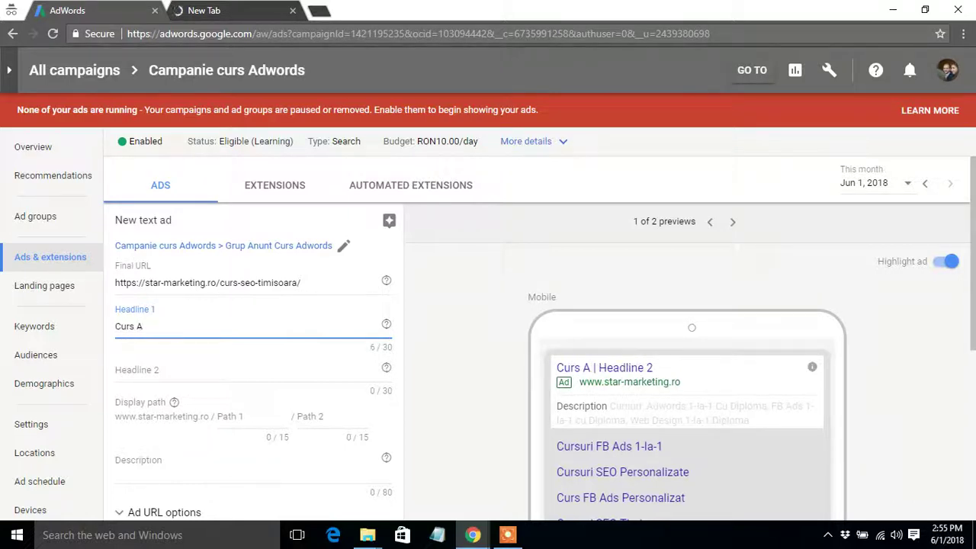
{"action": "key", "text": "BackSpace"}
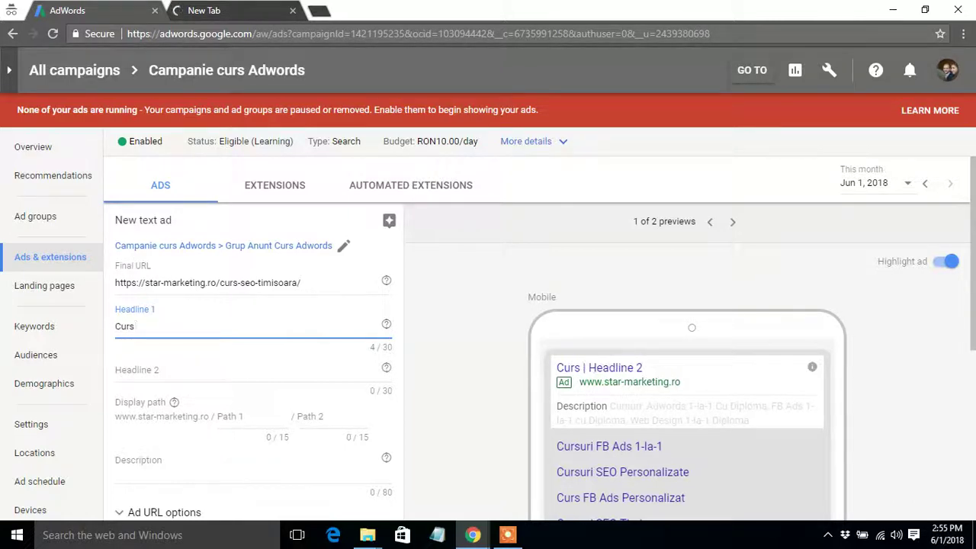
{"action": "type", "text": "PPC"}
{"action": "key", "text": "BackSpace"}
{"action": "key", "text": "BackSpace"}
{"action": "key", "text": "BackSpace"}
{"action": "key", "text": "BackSpace"}
{"action": "type", "text": "A"}
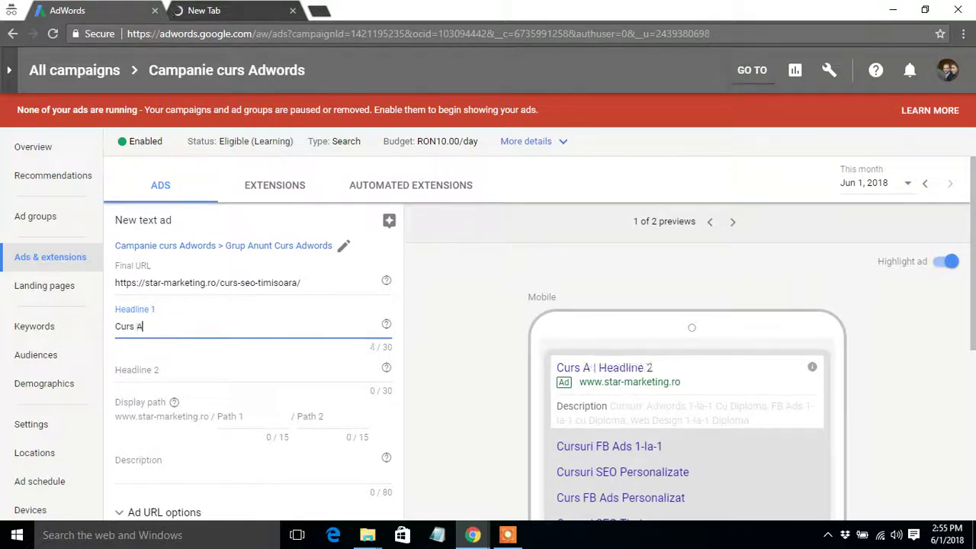
{"action": "type", "text": "dwords 100%"}
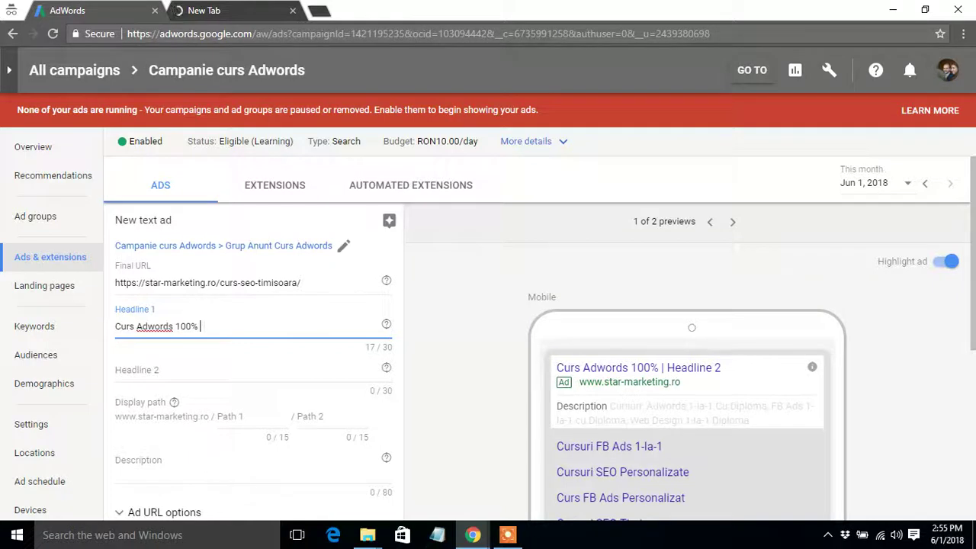
{"action": "key", "text": "BackSpace"}
{"action": "key", "text": "BackSpace"}
{"action": "key", "text": "BackSpace"}
{"action": "key", "text": "BackSpace"}
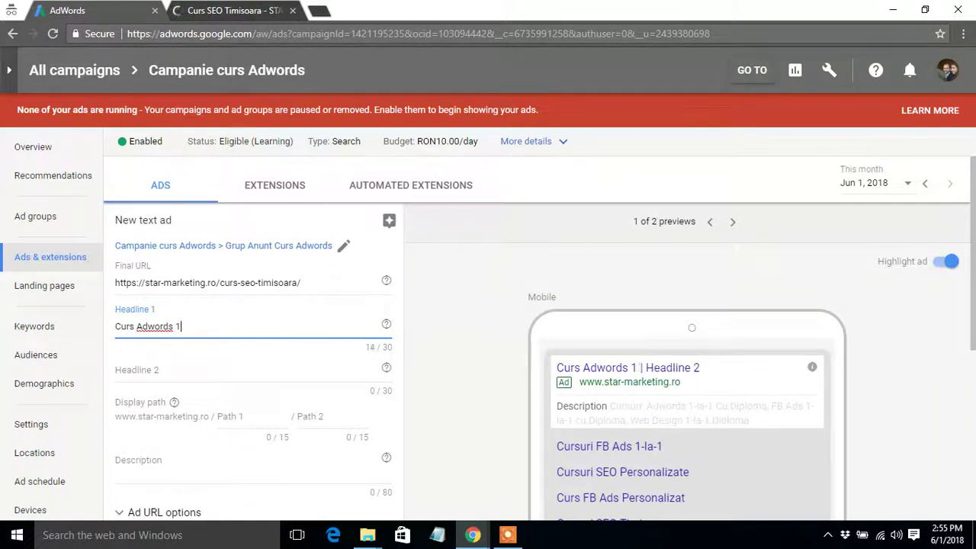
{"action": "type", "text": "l"}
{"action": "type", "text": "-la-1"}
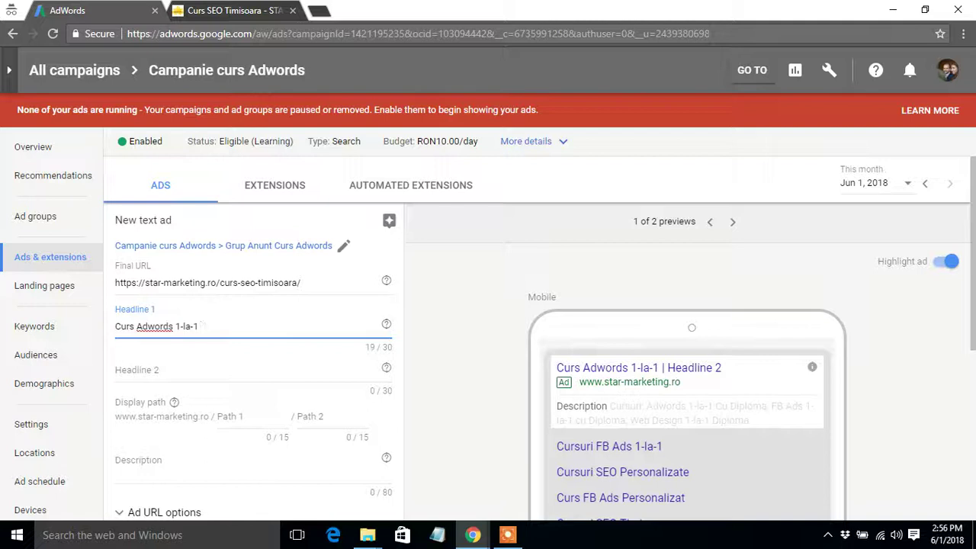
Extend Headline 1 with the city so it reads "Curs Adwords 1-la-1 Timisoara"
{"action": "type", "text": "in"}
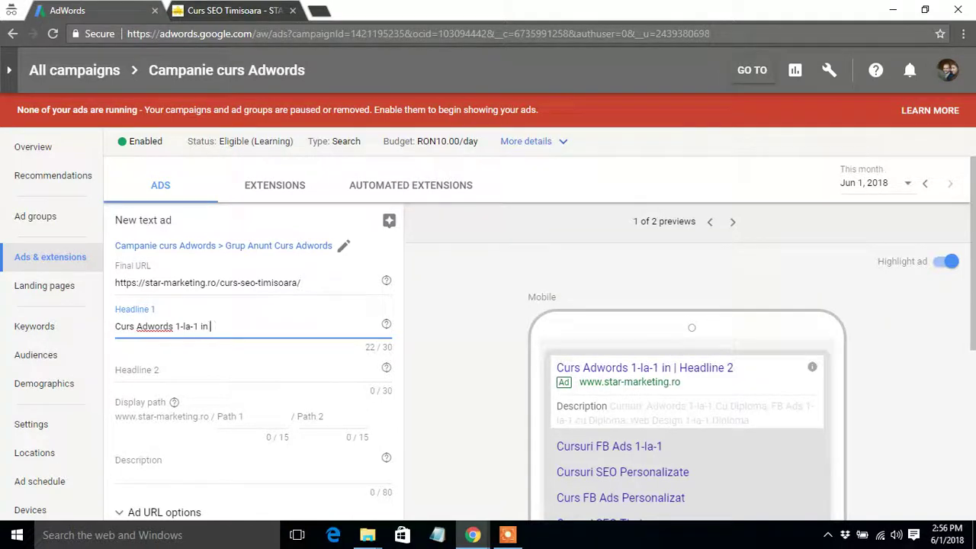
{"action": "type", "text": " Timisoara"}
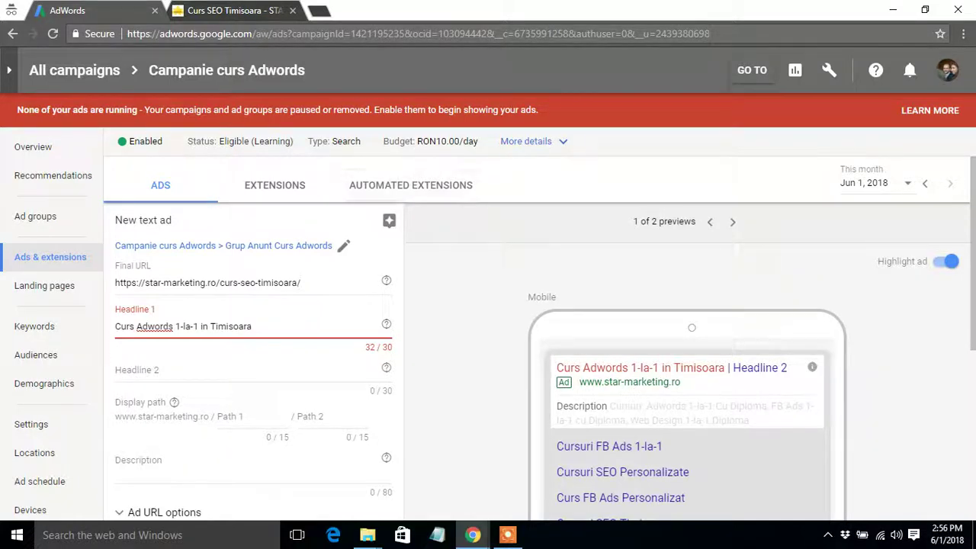
{"action": "double_click", "coordinate": [201, 326]}
{"action": "key", "text": "BackSpace"}
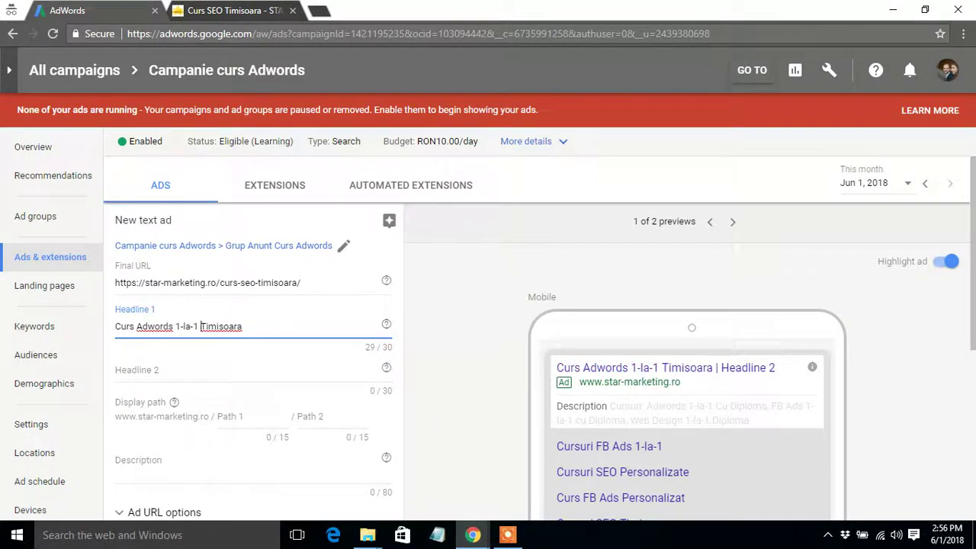
Enter "Diploma inclusa si practica" as the ad's Headline 2
{"action": "key", "text": "Tab"}
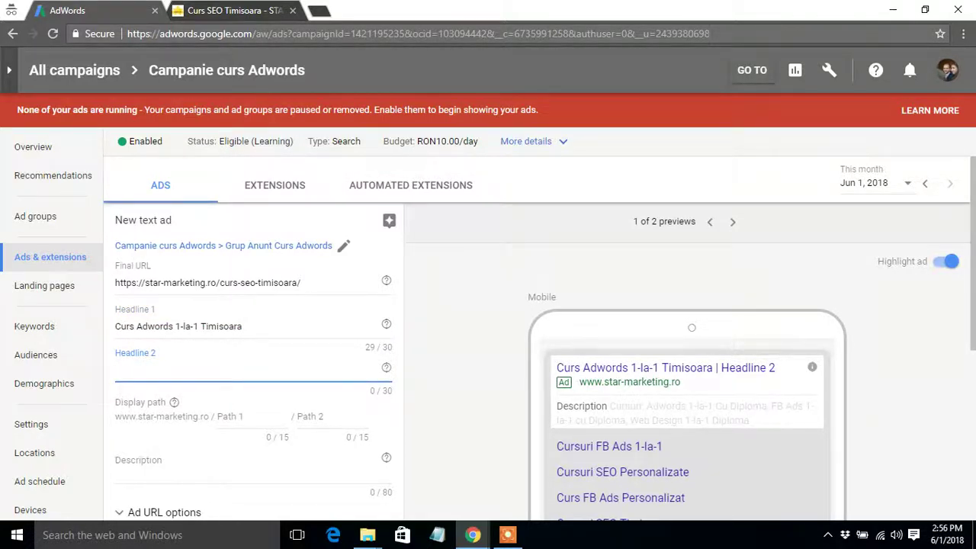
{"action": "type", "text": "Diploma incl"}
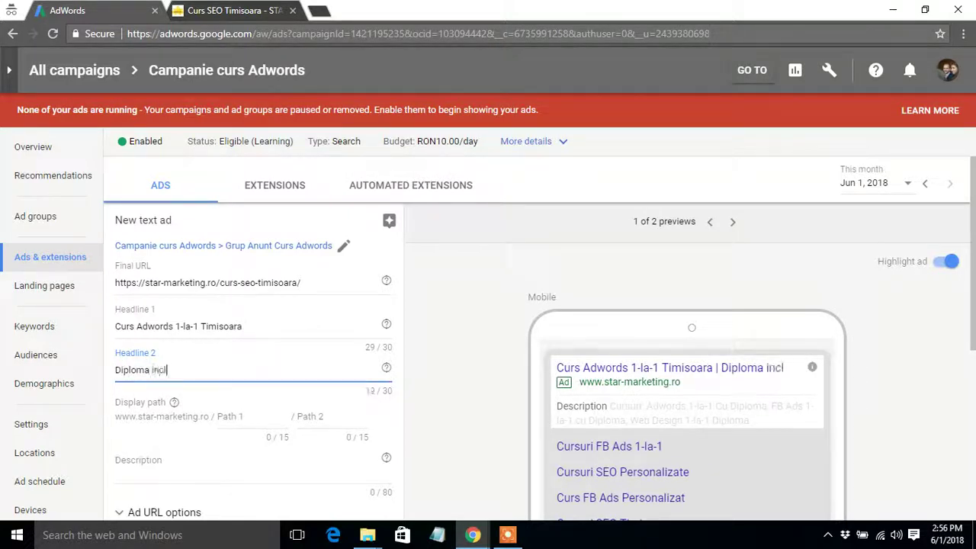
{"action": "type", "text": "usa si 1-"}
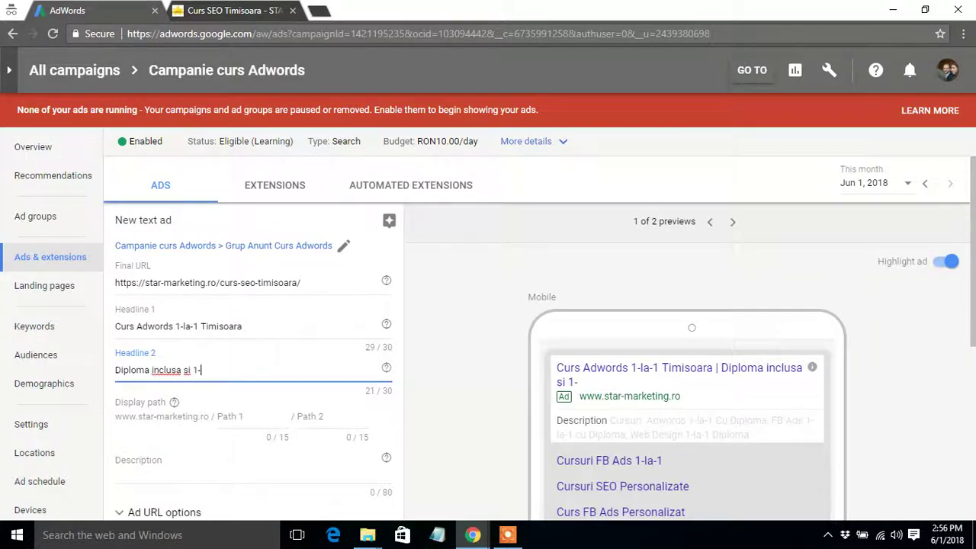
{"action": "key", "text": "BackSpace"}
{"action": "type", "text": "00% practica"}
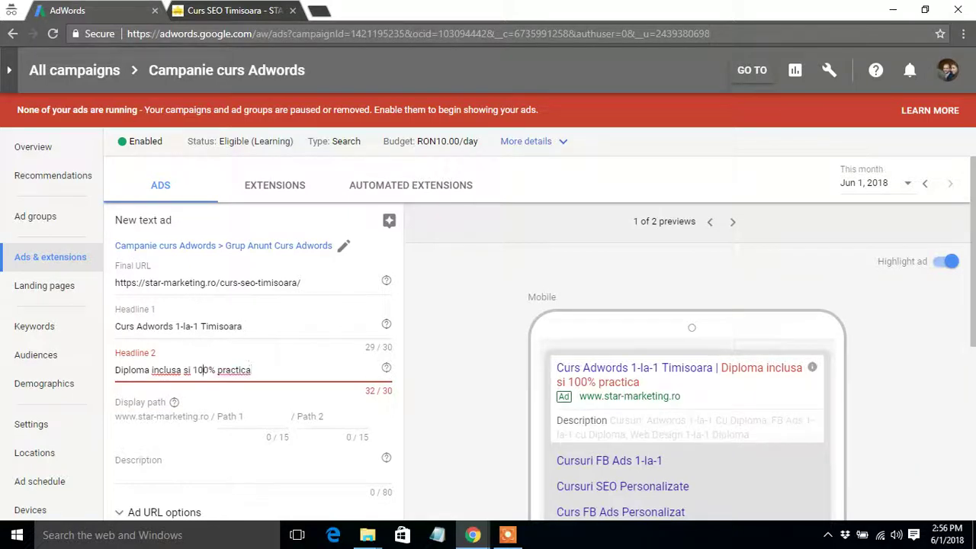
{"action": "left_click_drag", "start_coordinate": [193, 370], "coordinate": [214, 370]}
{"action": "key", "text": "BackSpace"}
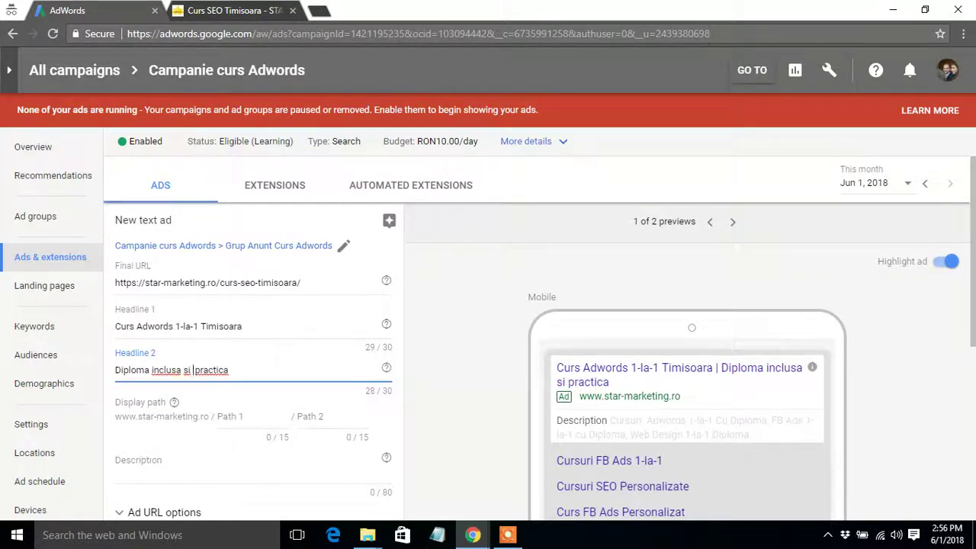
Enter "Invata sa creezi campanii de PPC de la zero care sa iti aduca noi clienti" as the ad's description
{"action": "left_click", "coordinate": [117, 460]}
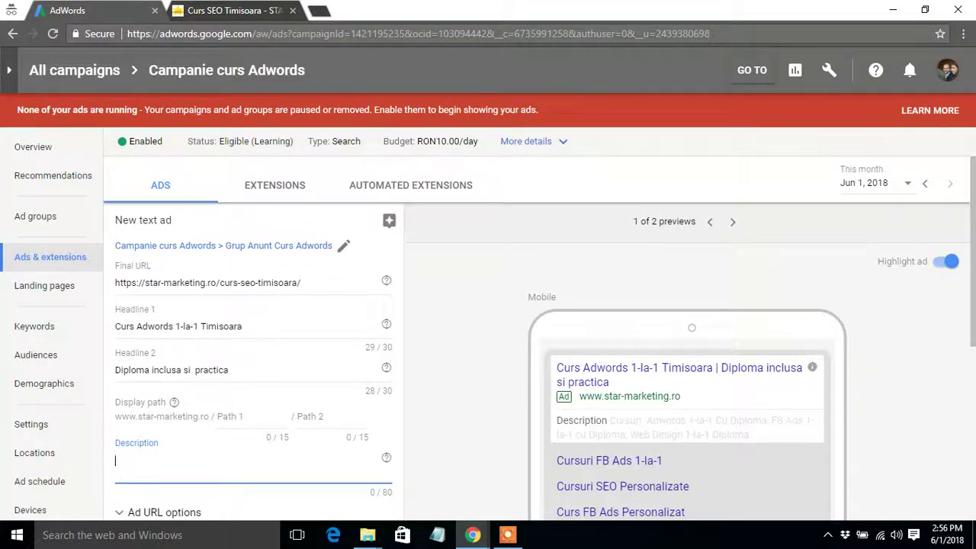
{"action": "scroll", "coordinate": [488, 344], "scroll_direction": "down", "scroll_amount": 1}
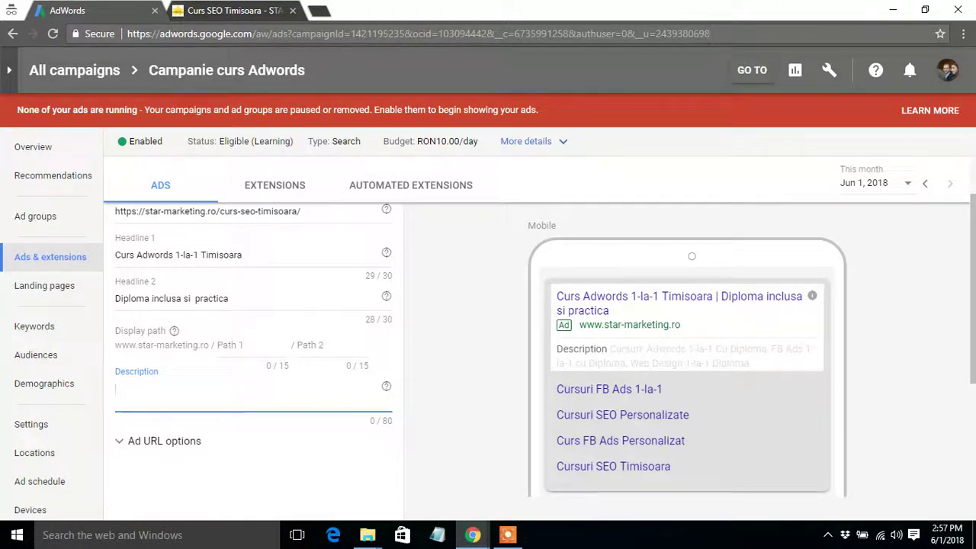
{"action": "type", "text": "Invalta sa"}
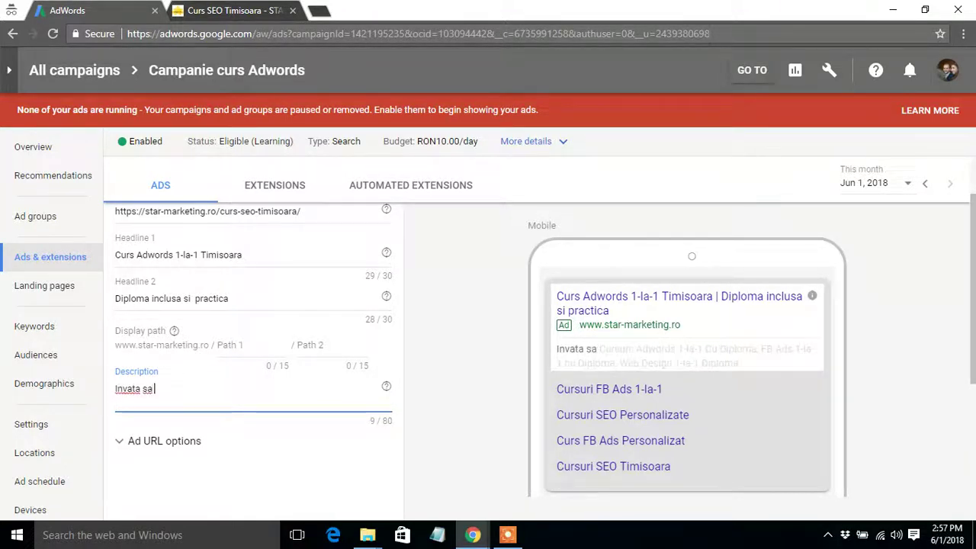
{"action": "type", "text": " creezi campanii de "}
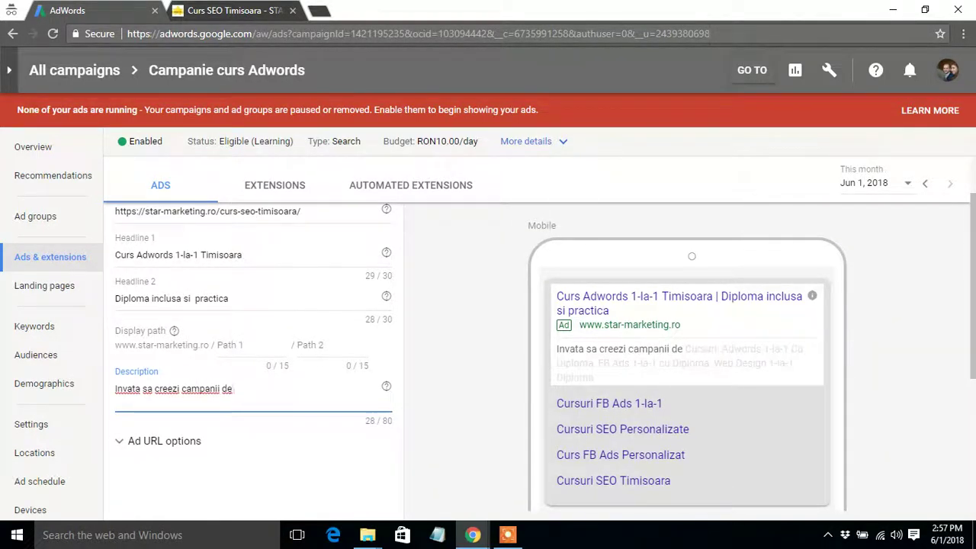
{"action": "type", "text": "PPC de l"}
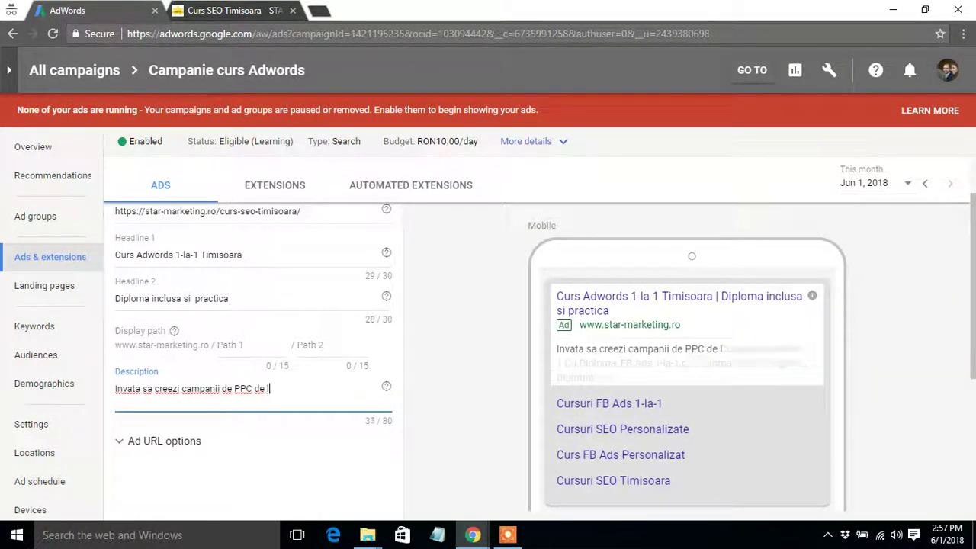
{"action": "type", "text": "a zero ca"}
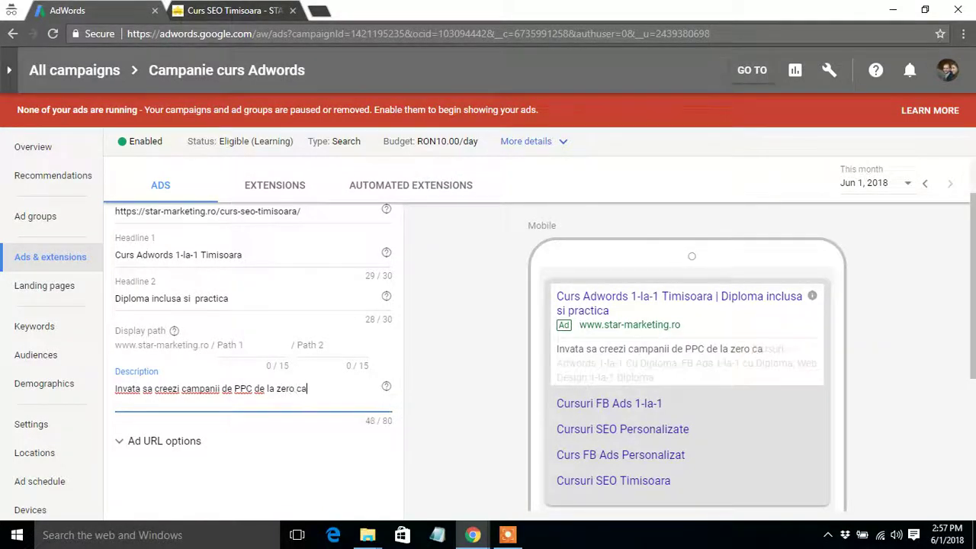
{"action": "type", "text": "re sa iti adu"}
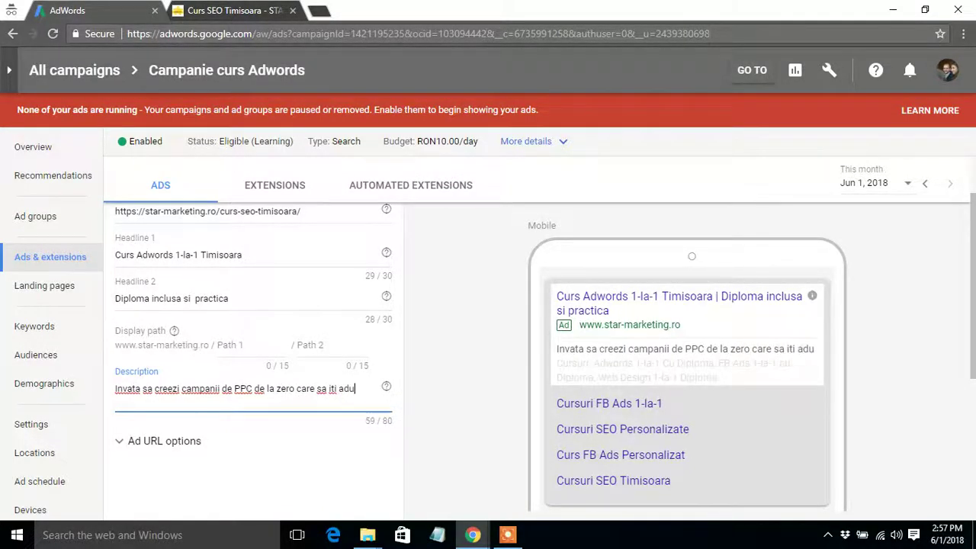
{"action": "type", "text": "ca noi clien"}
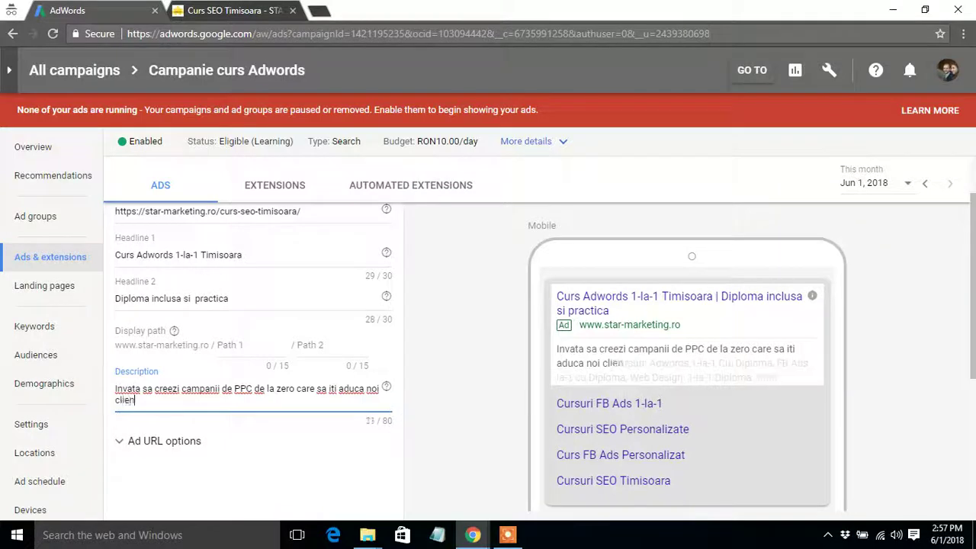
{"action": "type", "text": "ti"}
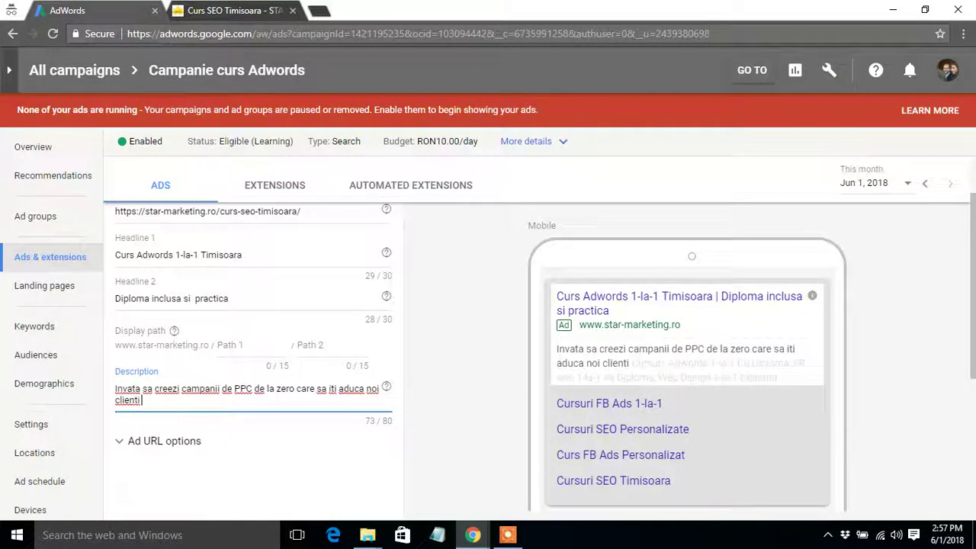
{"action": "type", "text": " pe site"}
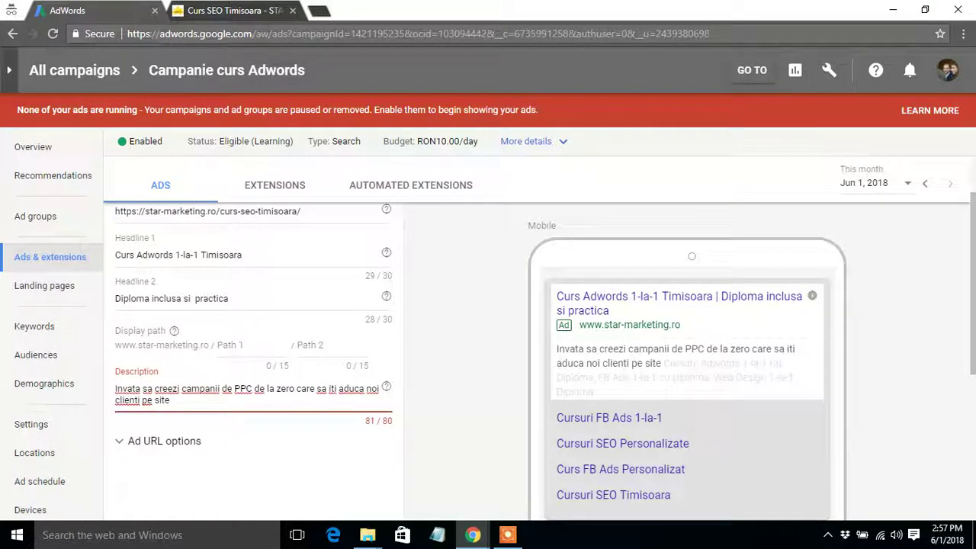
{"action": "key", "text": "BackSpace"}
{"action": "key", "text": "BackSpace"}
{"action": "key", "text": "BackSpace"}
{"action": "key", "text": "BackSpace"}
{"action": "key", "text": "BackSpace"}
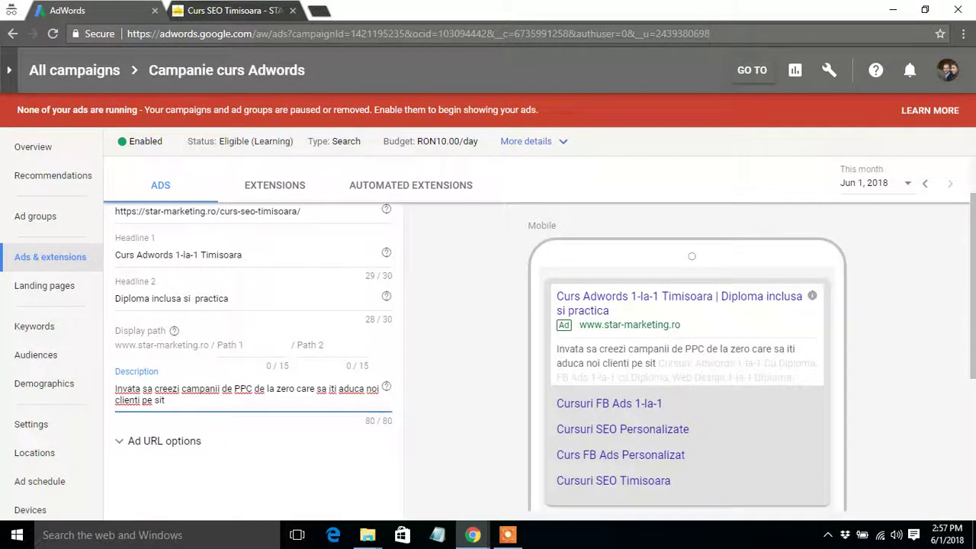
{"action": "key", "text": "BackSpace"}
{"action": "key", "text": "BackSpace"}
{"action": "key", "text": "BackSpace"}
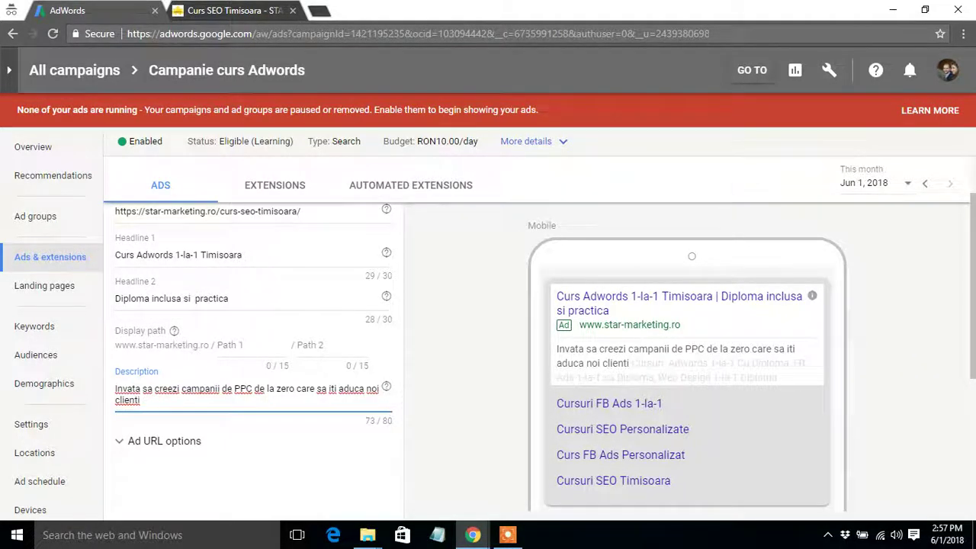
End the ad's description with a full stop and expand the Ad URL options to view the tracking and custom parameter fields
{"action": "type", "text": "."}
{"action": "scroll", "coordinate": [488, 305], "scroll_direction": "down", "scroll_amount": 2}
{"action": "left_click", "coordinate": [160, 298]}
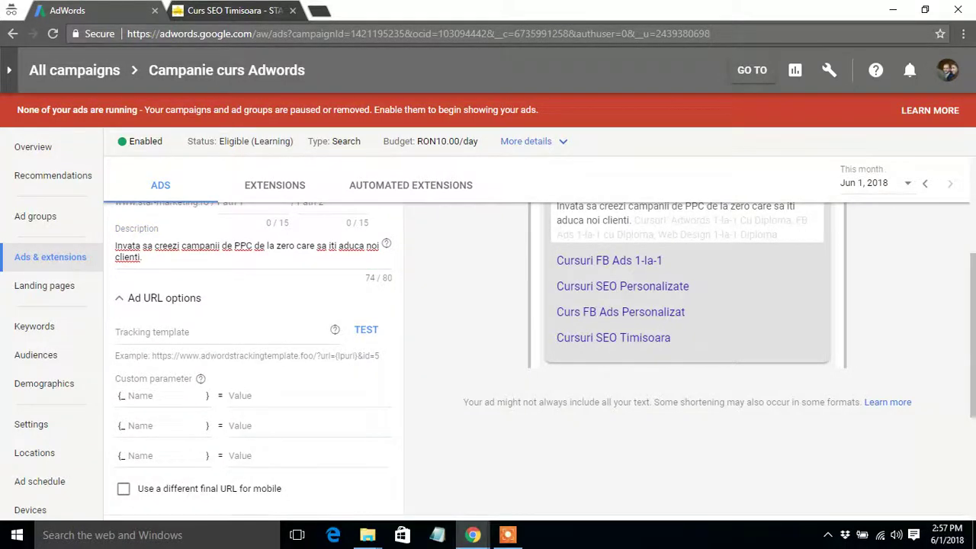
{"action": "scroll", "coordinate": [488, 305], "scroll_direction": "down", "scroll_amount": 2}
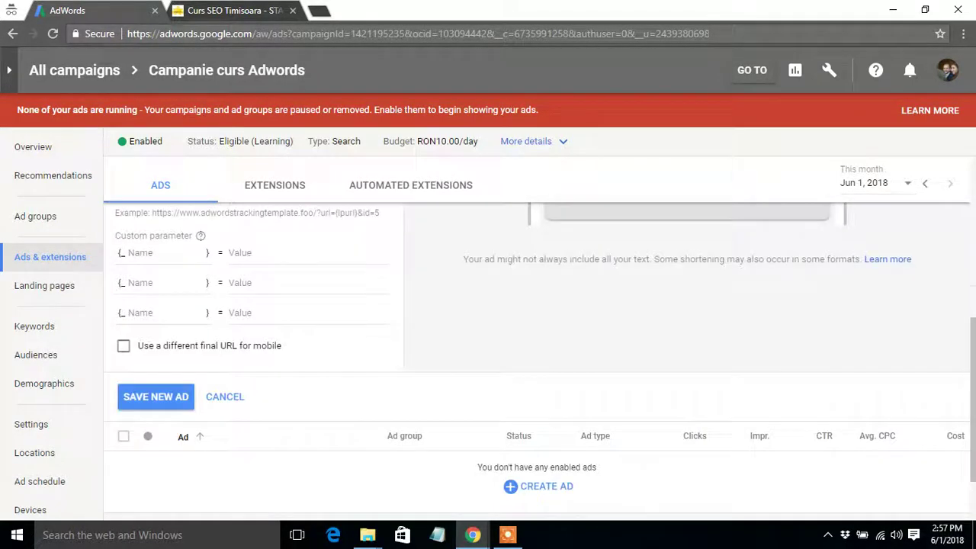
Review the completed ad text and display its desktop preview
{"action": "scroll", "coordinate": [488, 305], "scroll_direction": "up", "scroll_amount": 5}
{"action": "scroll", "coordinate": [489, 305], "scroll_direction": "down", "scroll_amount": 2}
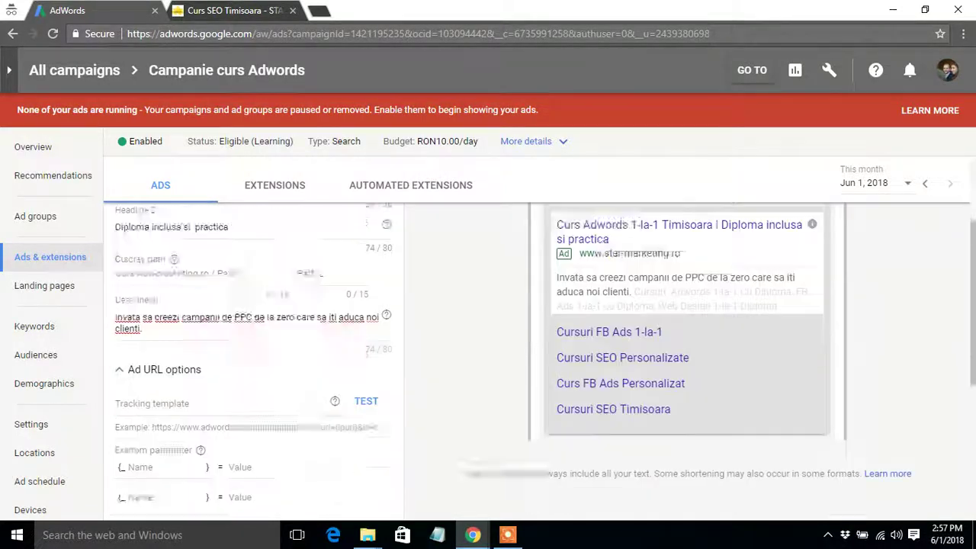
{"action": "scroll", "coordinate": [488, 305], "scroll_direction": "up", "scroll_amount": 2}
{"action": "scroll", "coordinate": [488, 305], "scroll_direction": "down", "scroll_amount": 1}
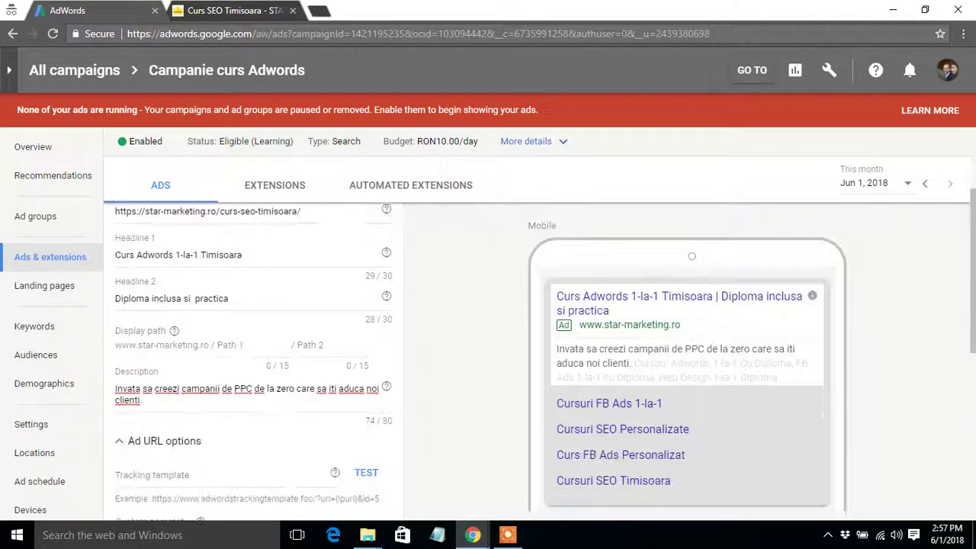
{"action": "scroll", "coordinate": [488, 305], "scroll_direction": "up", "scroll_amount": 1}
{"action": "left_click", "coordinate": [733, 222]}
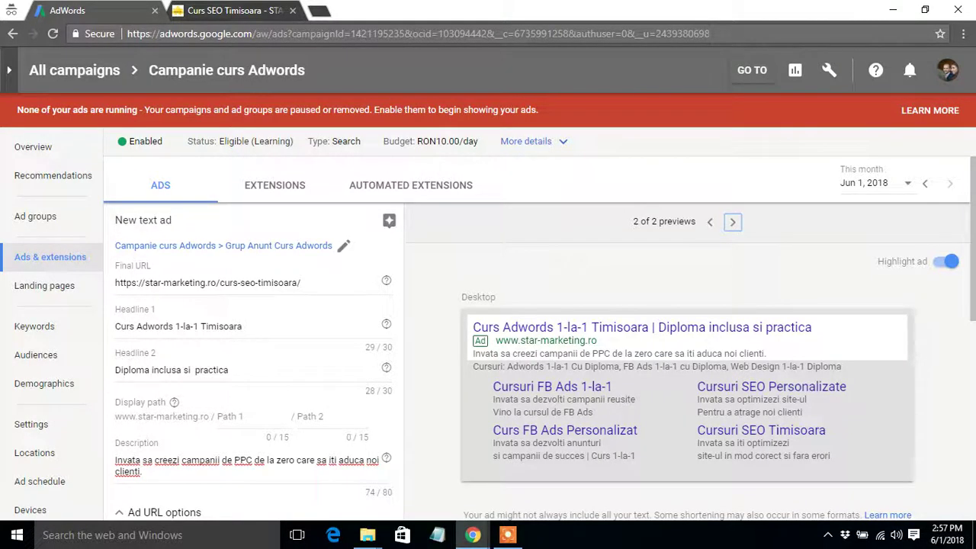
Save the new text ad
{"action": "left_click", "coordinate": [507, 535]}
{"action": "scroll", "coordinate": [488, 344], "scroll_direction": "down", "scroll_amount": 5}
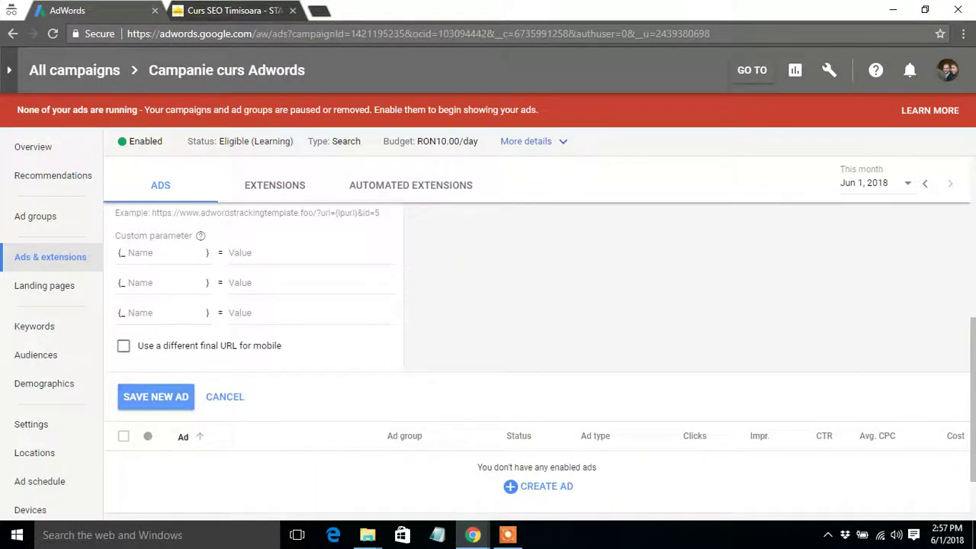
{"action": "left_click", "coordinate": [156, 396]}
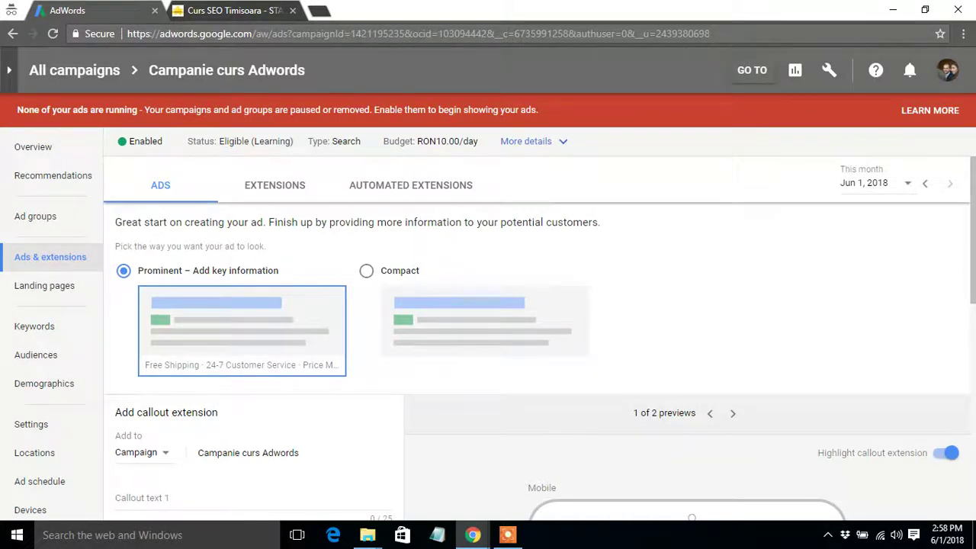
Try the Compact ad look and return to "Prominent – Add key information"
{"action": "scroll", "coordinate": [533, 343], "scroll_direction": "down", "scroll_amount": 2}
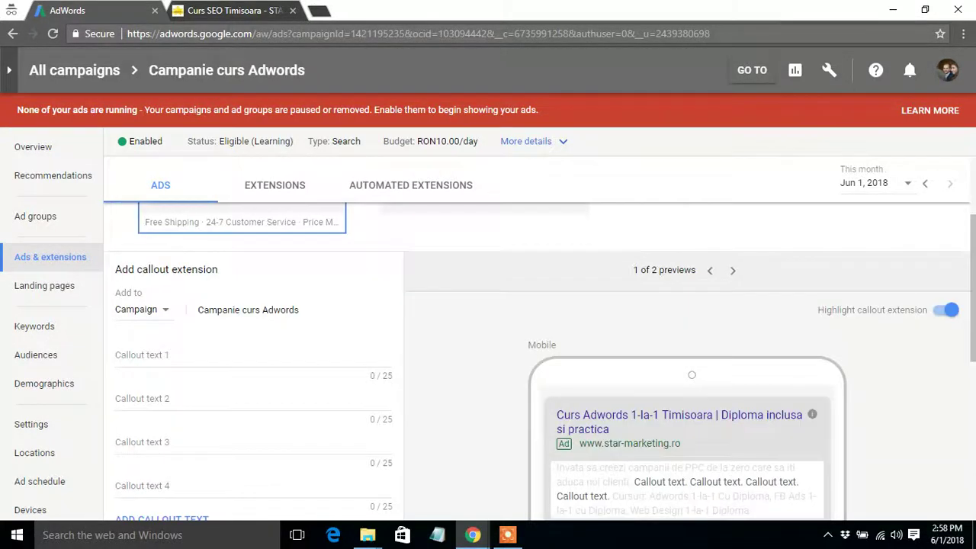
{"action": "scroll", "coordinate": [534, 343], "scroll_direction": "up", "scroll_amount": 2}
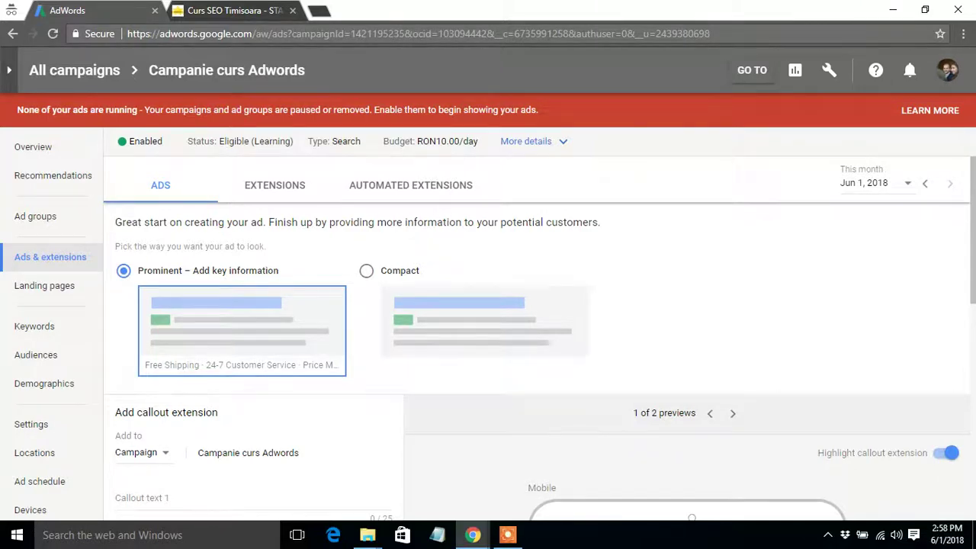
{"action": "left_click", "coordinate": [366, 270]}
{"action": "scroll", "coordinate": [533, 343], "scroll_direction": "down", "scroll_amount": 3}
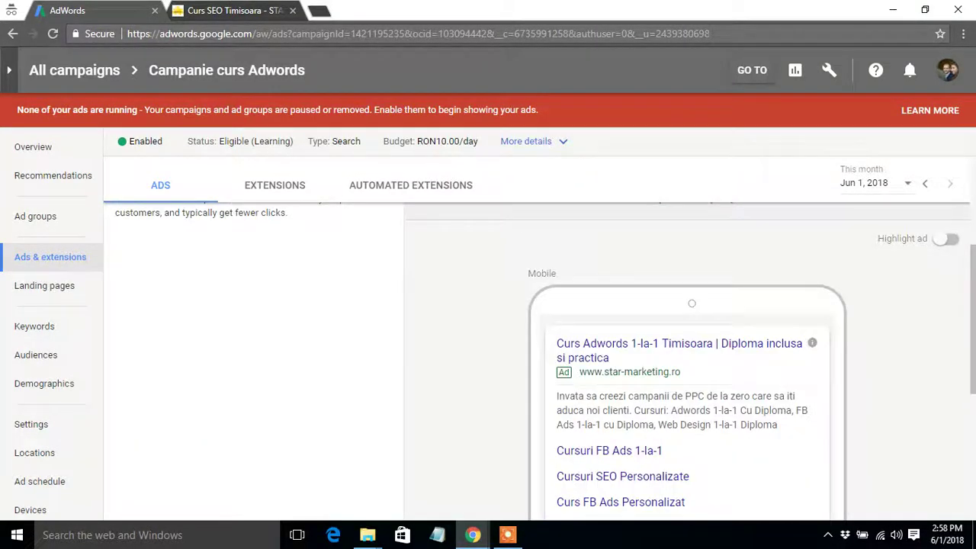
{"action": "scroll", "coordinate": [534, 343], "scroll_direction": "up", "scroll_amount": 1}
{"action": "scroll", "coordinate": [534, 344], "scroll_direction": "up", "scroll_amount": 1}
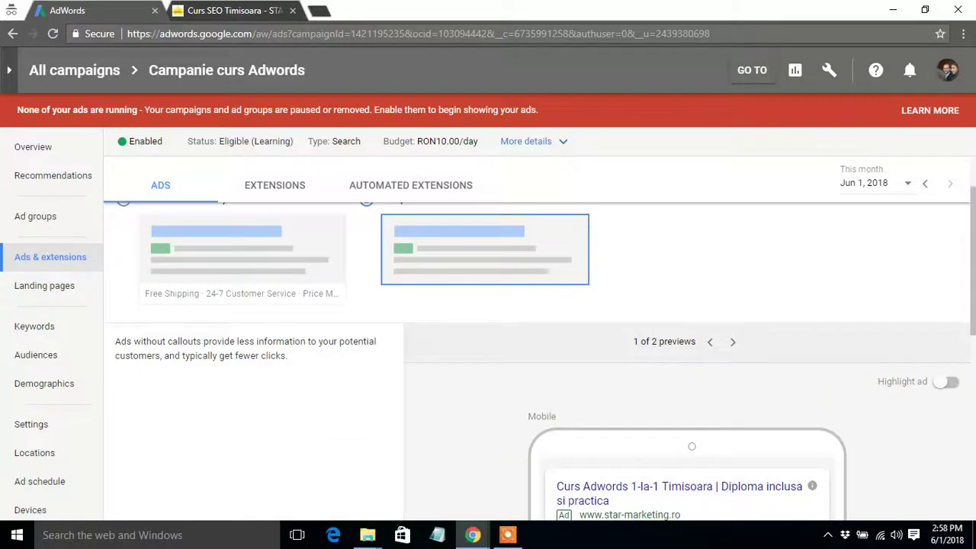
{"action": "left_click", "coordinate": [242, 252]}
Set the callout extension to be added at Ad group level, for Grup Anunt Curs Adwords
{"action": "scroll", "coordinate": [534, 343], "scroll_direction": "down", "scroll_amount": 2}
{"action": "scroll", "coordinate": [534, 343], "scroll_direction": "up", "scroll_amount": 1}
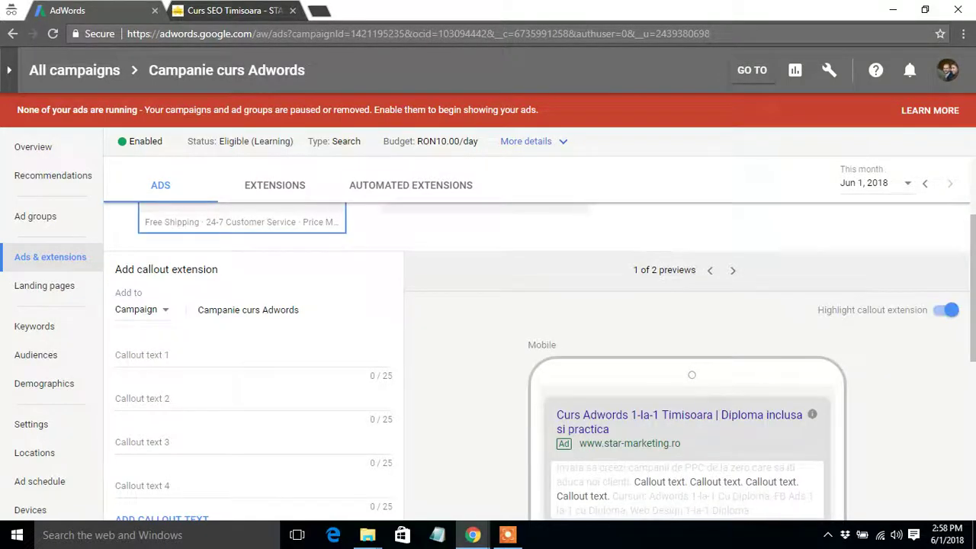
{"action": "scroll", "coordinate": [533, 343], "scroll_direction": "down", "scroll_amount": 1}
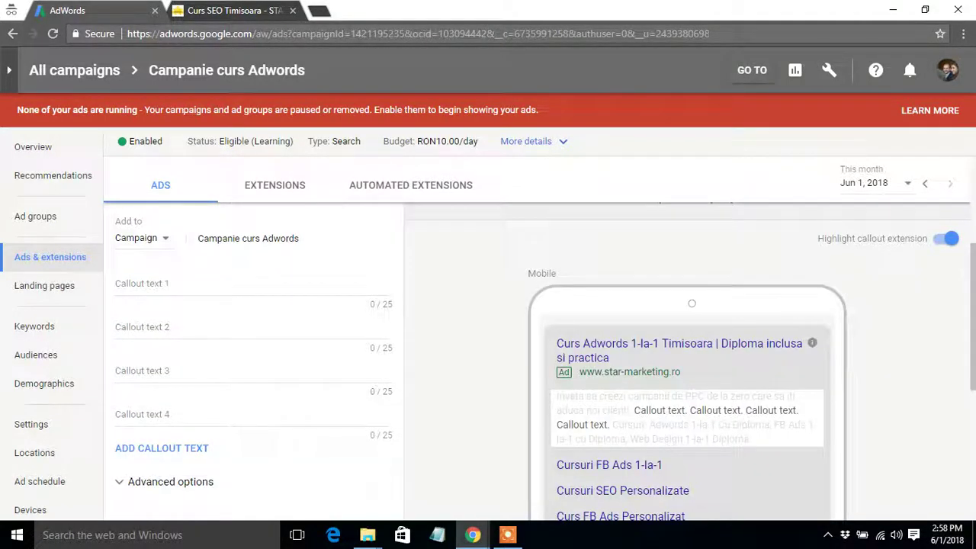
{"action": "scroll", "coordinate": [534, 343], "scroll_direction": "up", "scroll_amount": 1}
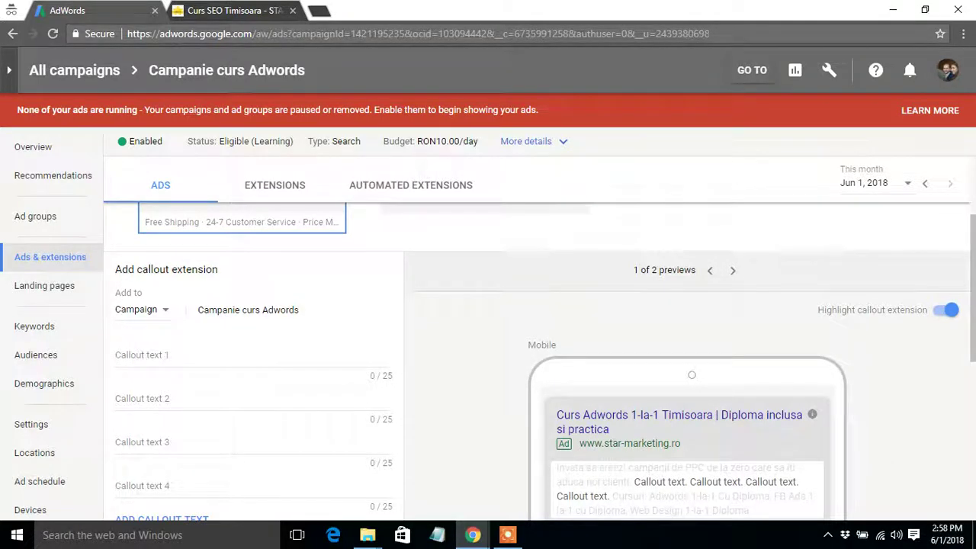
{"action": "left_click", "coordinate": [141, 309]}
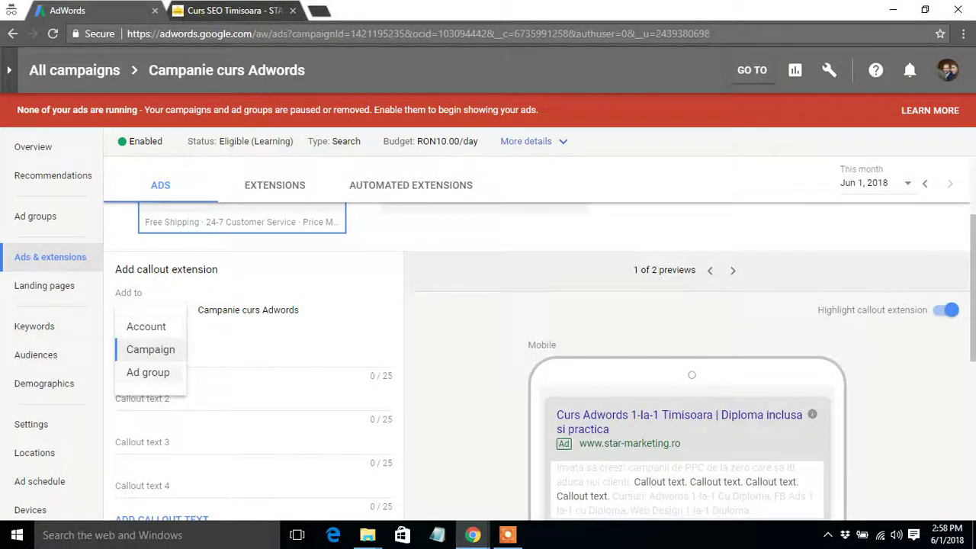
{"action": "left_click", "coordinate": [157, 373]}
{"action": "scroll", "coordinate": [534, 343], "scroll_direction": "down", "scroll_amount": 1}
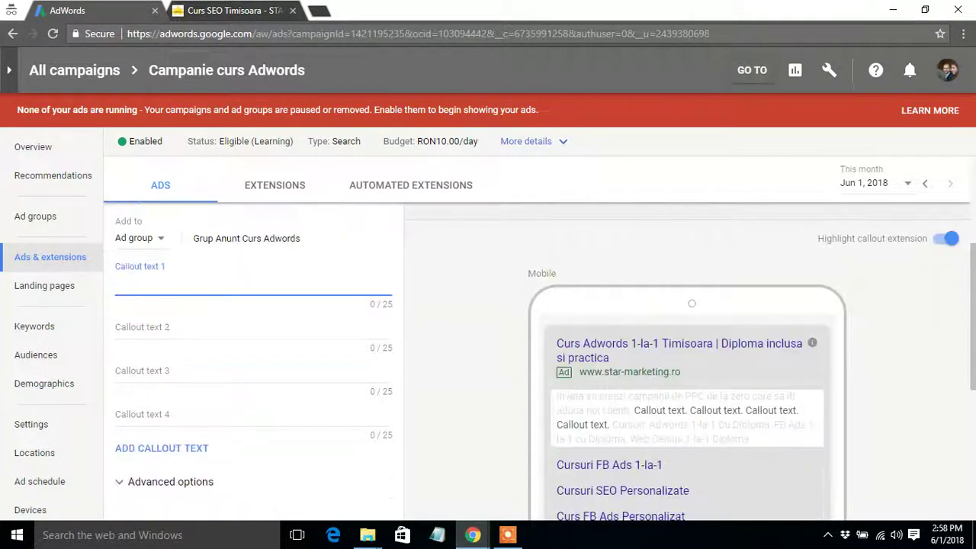
{"action": "scroll", "coordinate": [534, 343], "scroll_direction": "down", "scroll_amount": 2}
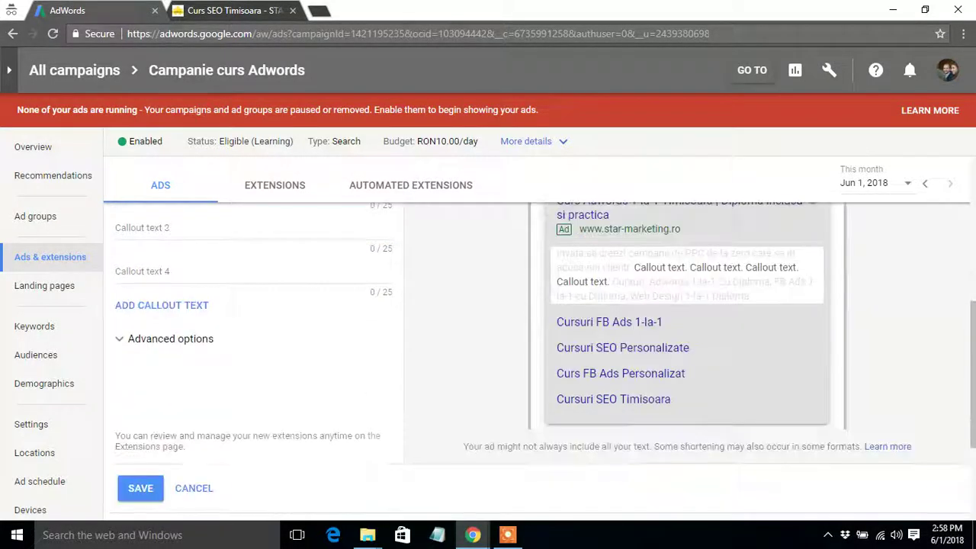
{"action": "scroll", "coordinate": [534, 343], "scroll_direction": "up", "scroll_amount": 1}
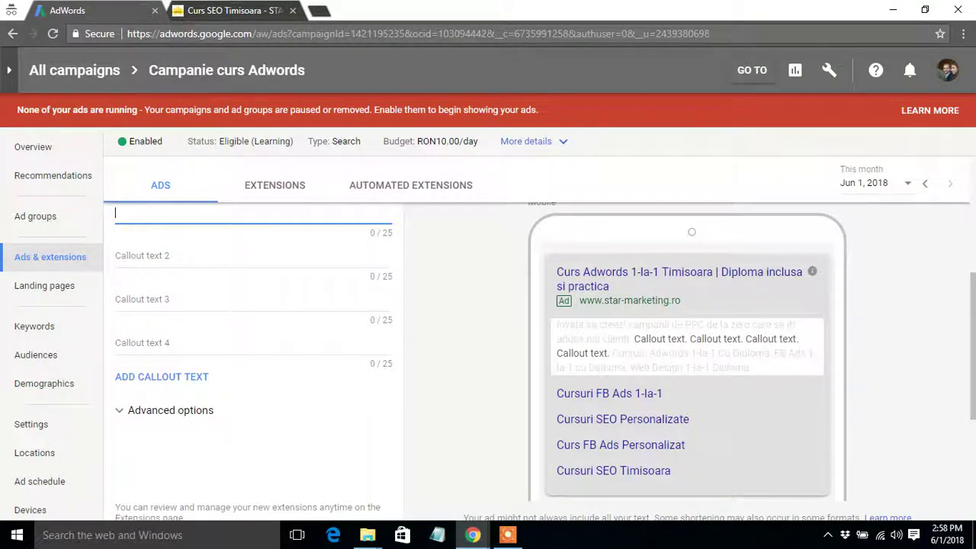
{"action": "left_click", "coordinate": [507, 535]}
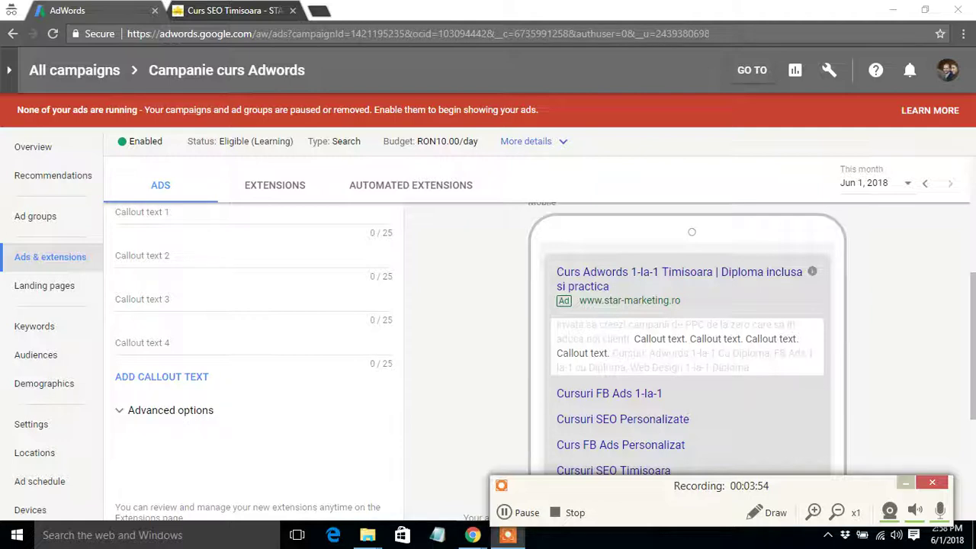
{"action": "left_click", "coordinate": [507, 534]}
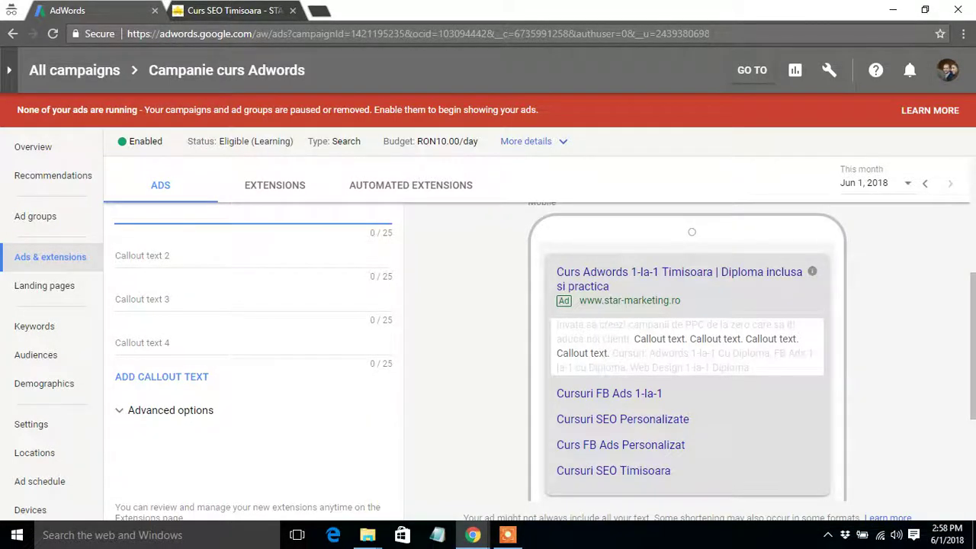
{"action": "scroll", "coordinate": [534, 343], "scroll_direction": "up", "scroll_amount": 1}
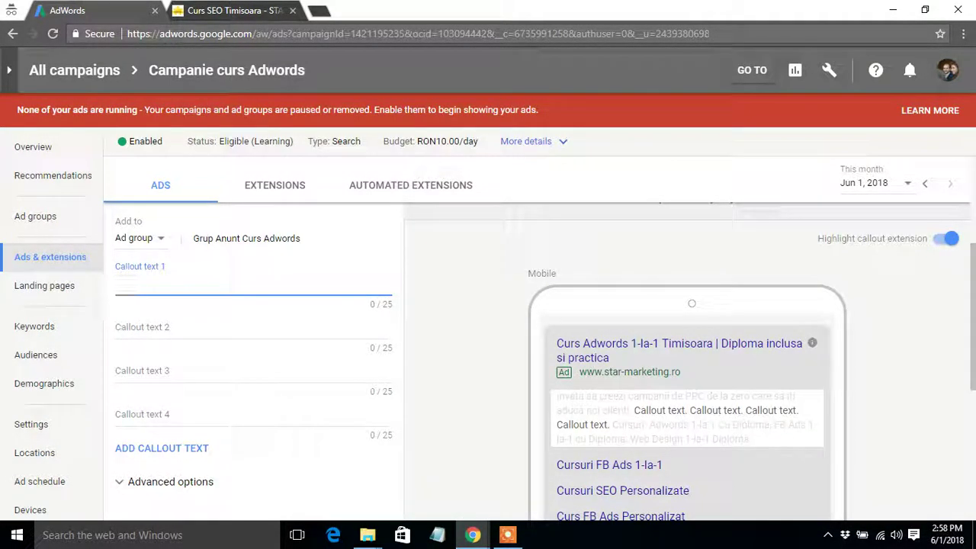
{"action": "scroll", "coordinate": [534, 344], "scroll_direction": "up", "scroll_amount": 1}
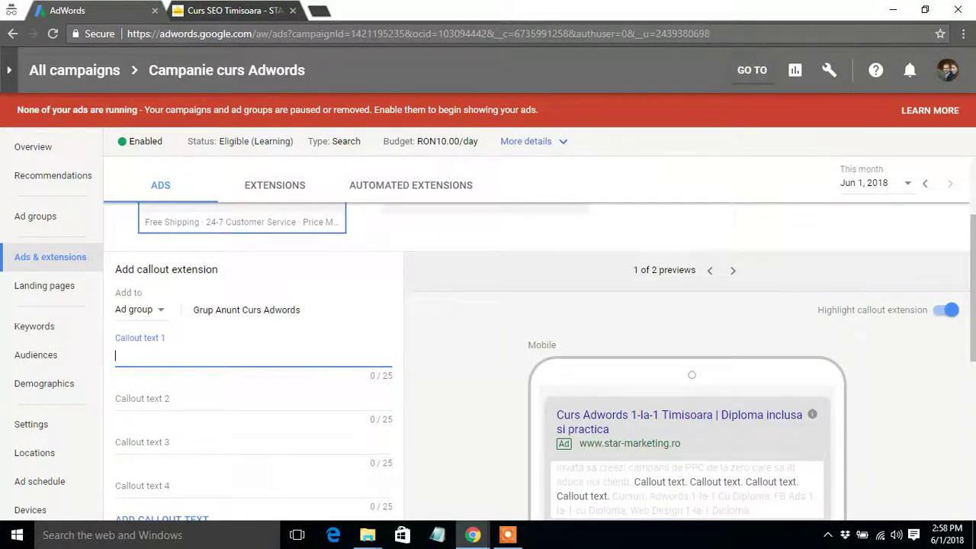
{"action": "left_click", "coordinate": [507, 534]}
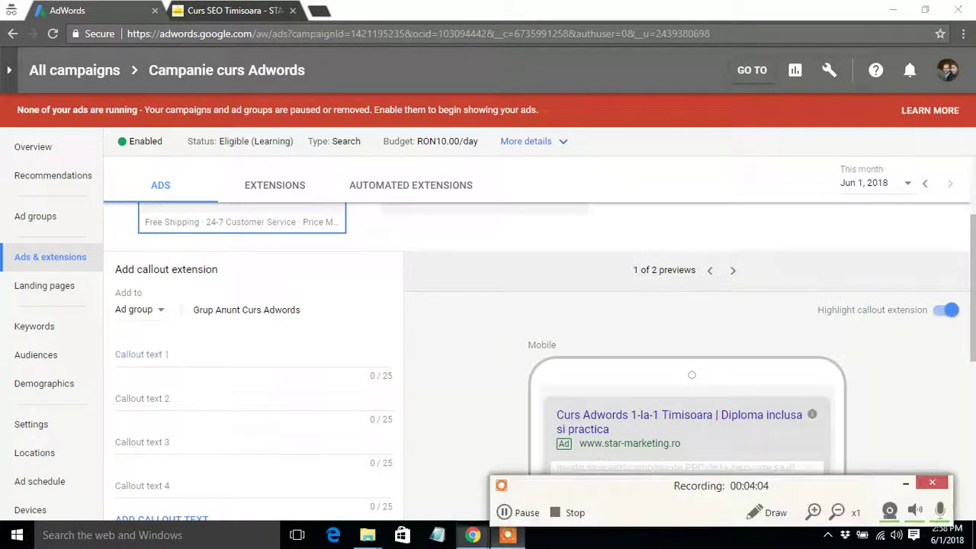